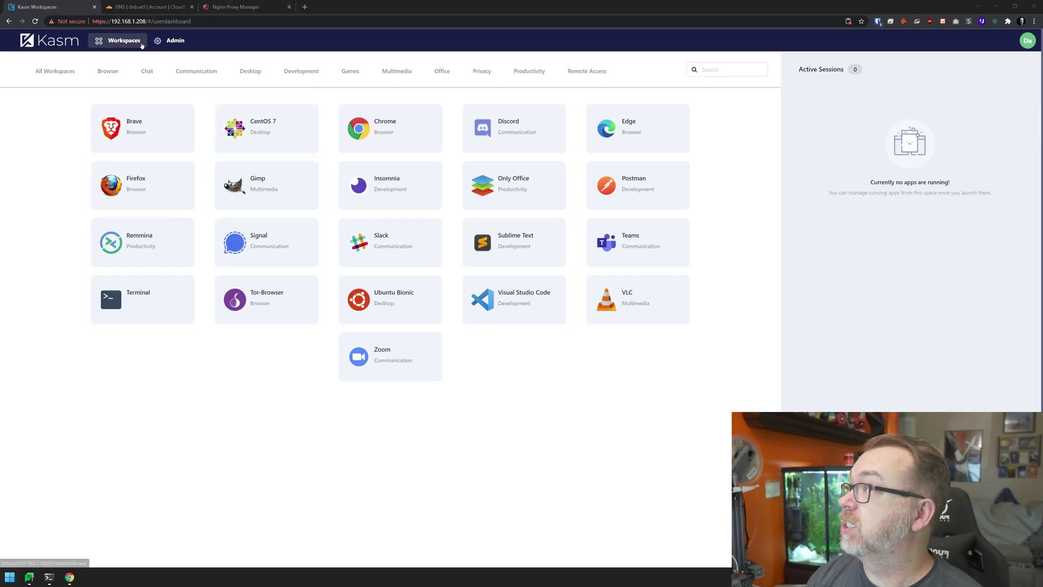
Highlight the LAN address 192.168.1.208, then glance over the Cloudflare and Nginx Proxy Manager tabs.
drag(111, 21, 157, 21)
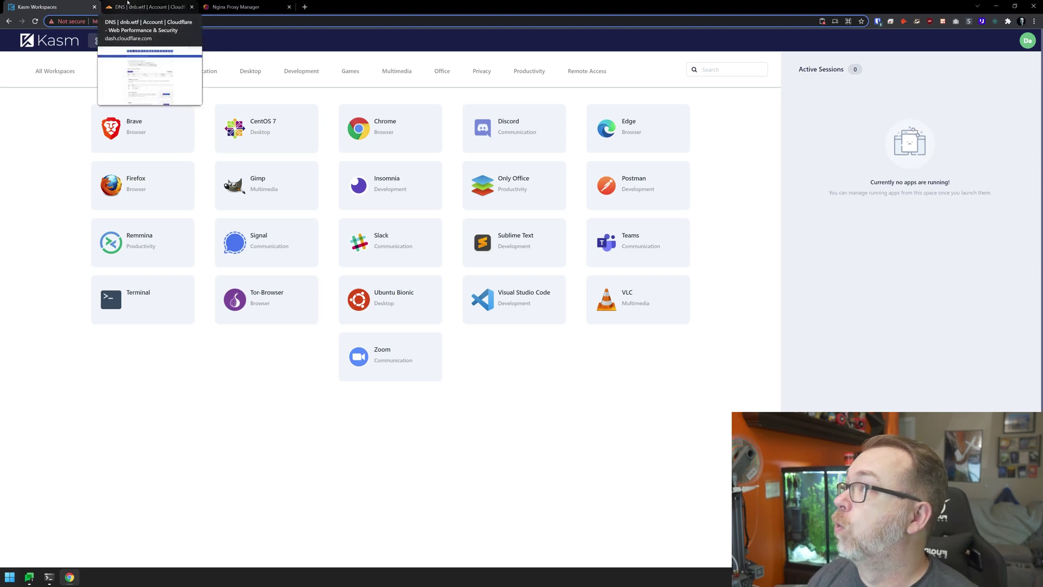
click(132, 5)
click(233, 4)
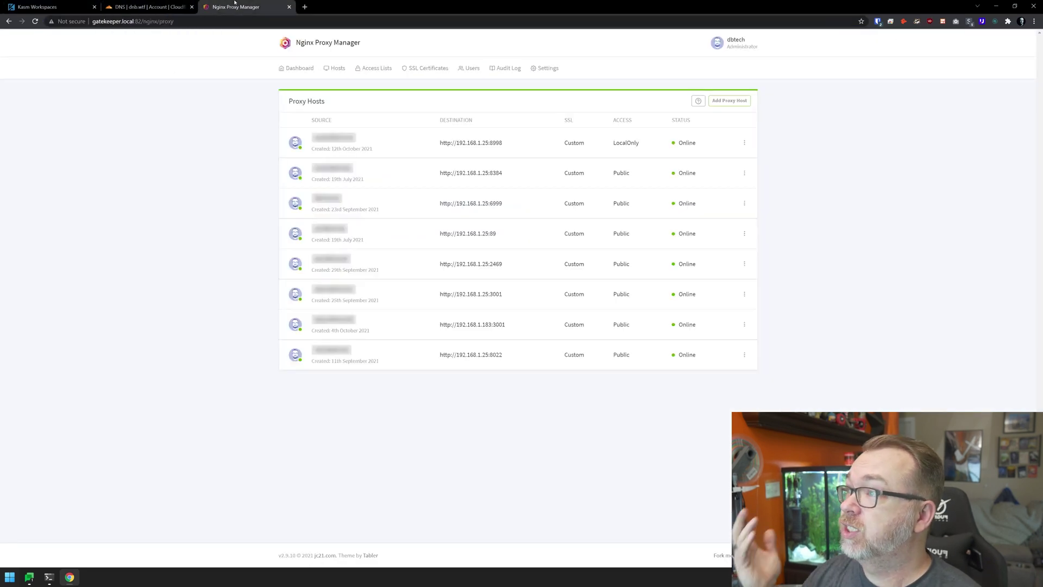
click(144, 6)
click(71, 3)
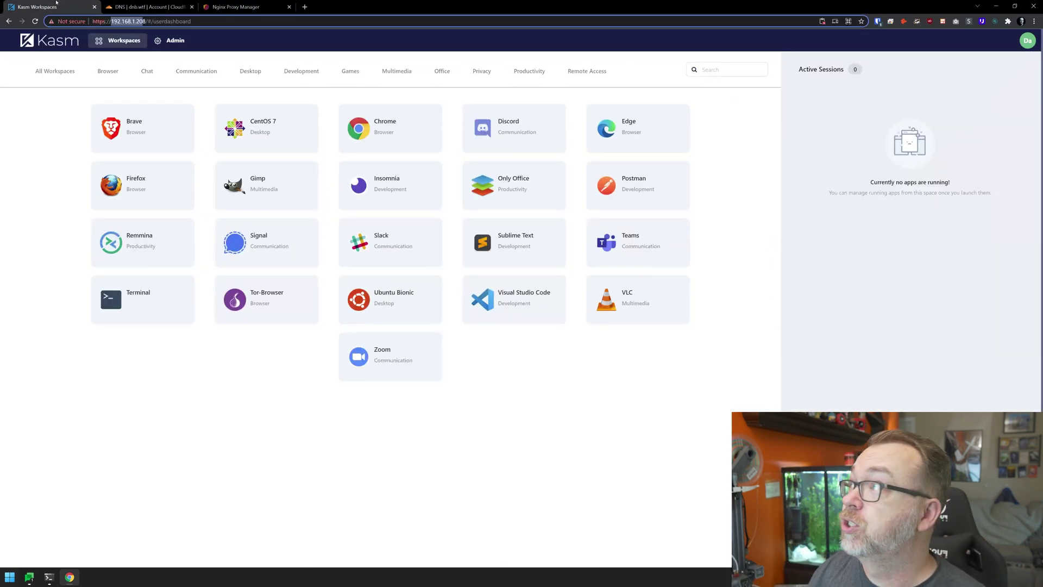
Add a proxied CNAME record named 'kasm' with target @, giving kasm.dnb.wtf, and save it.
click(144, 7)
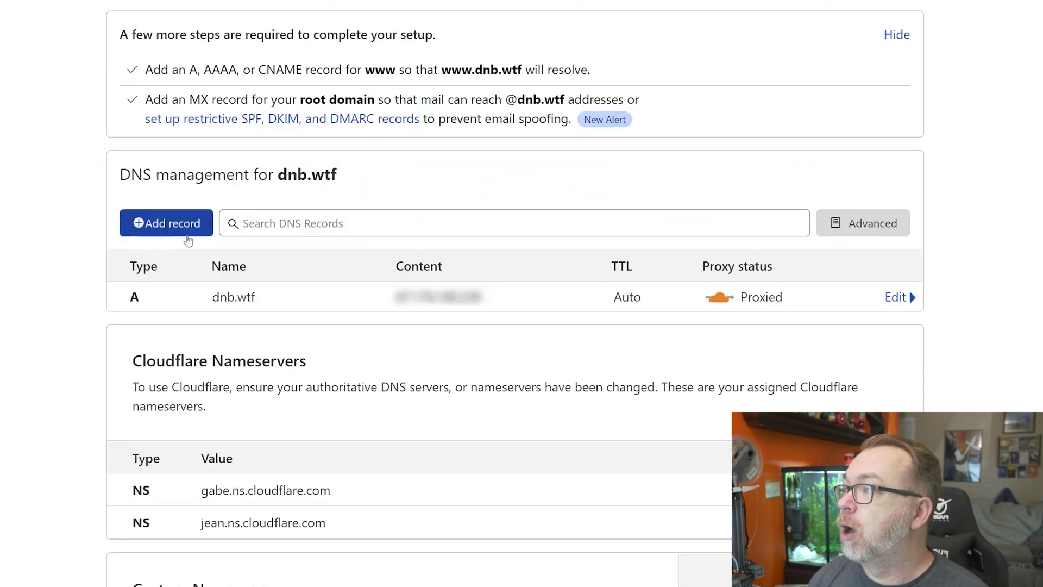
click(341, 258)
click(347, 308)
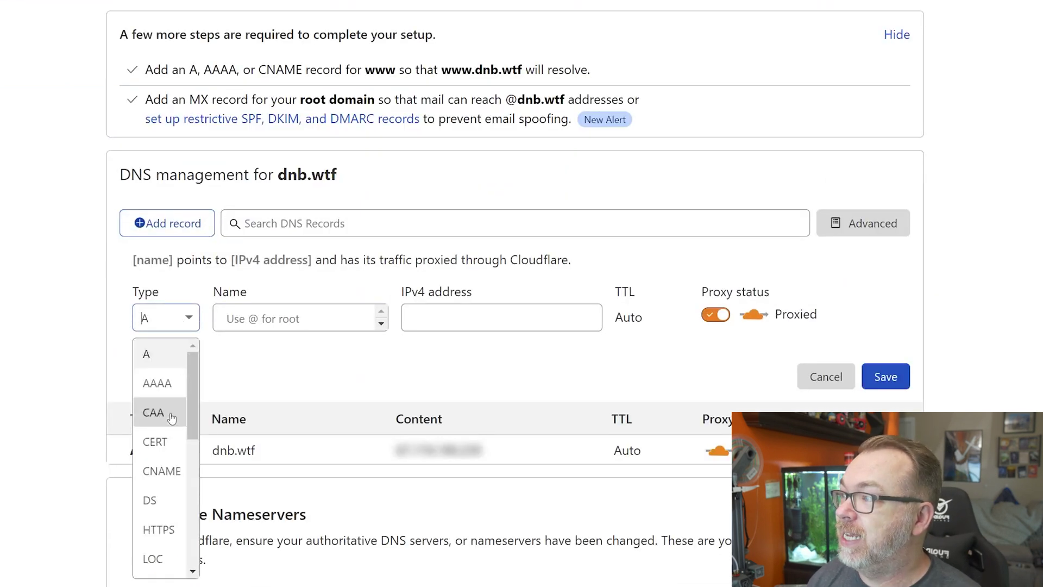
click(162, 471)
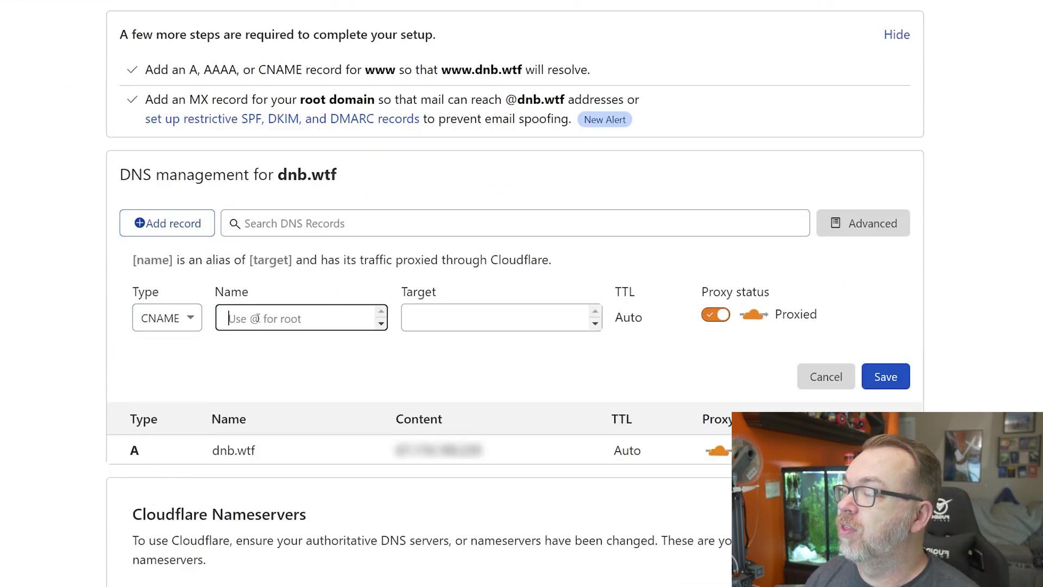
text(kasm)
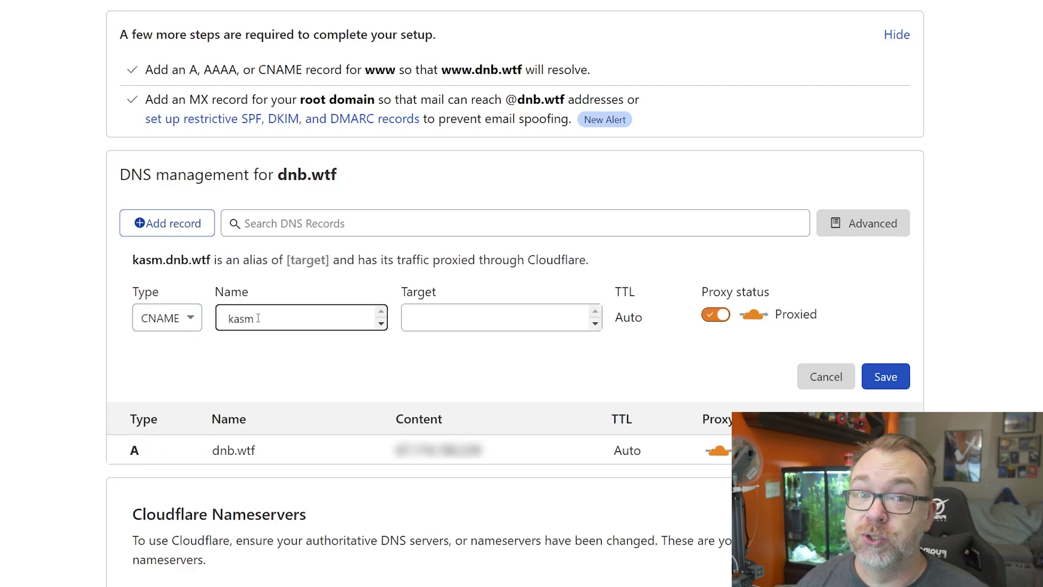
key(Tab)
text(@)
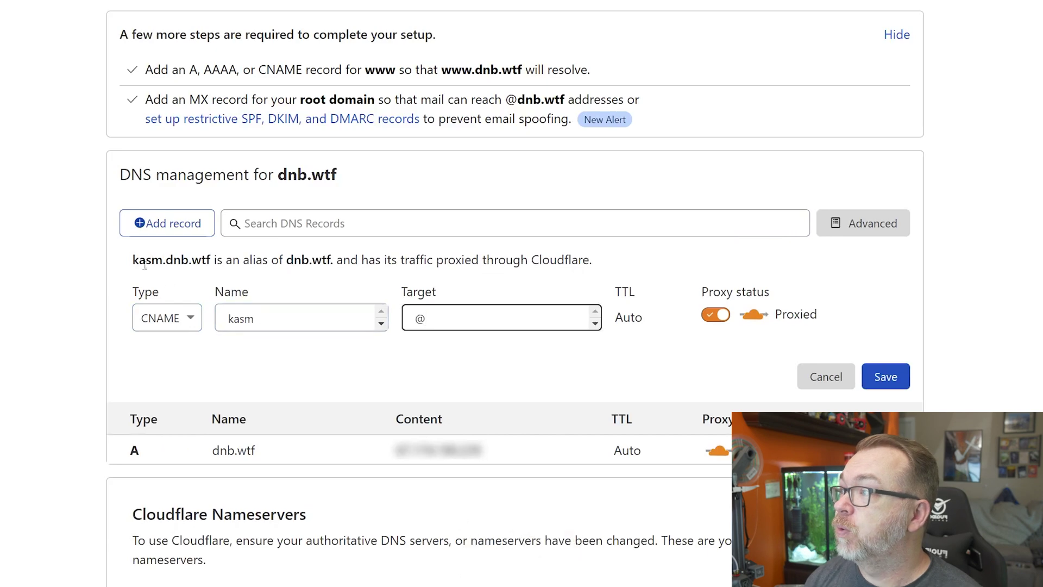
drag(133, 260, 207, 260)
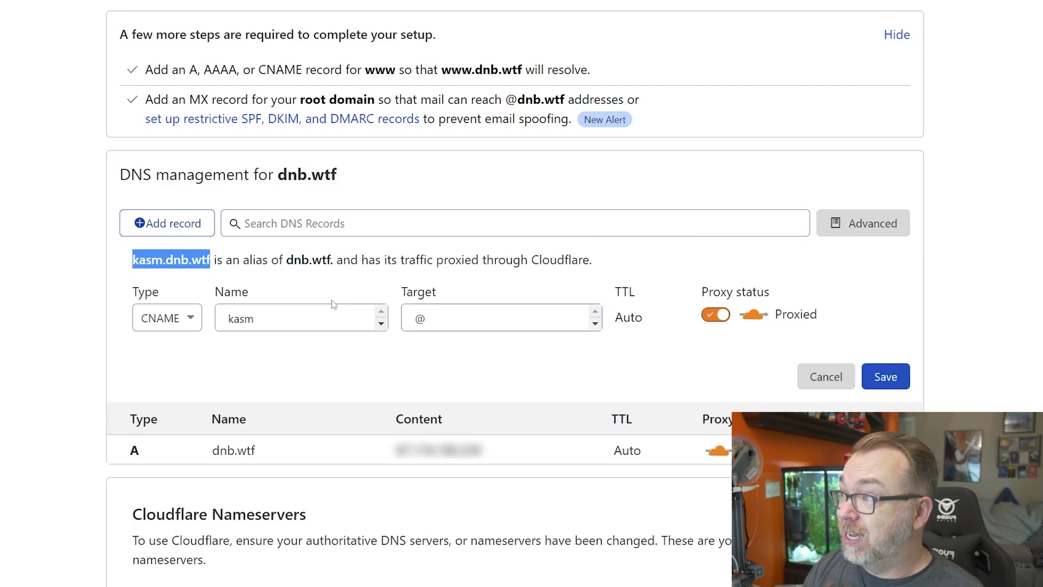
click(884, 378)
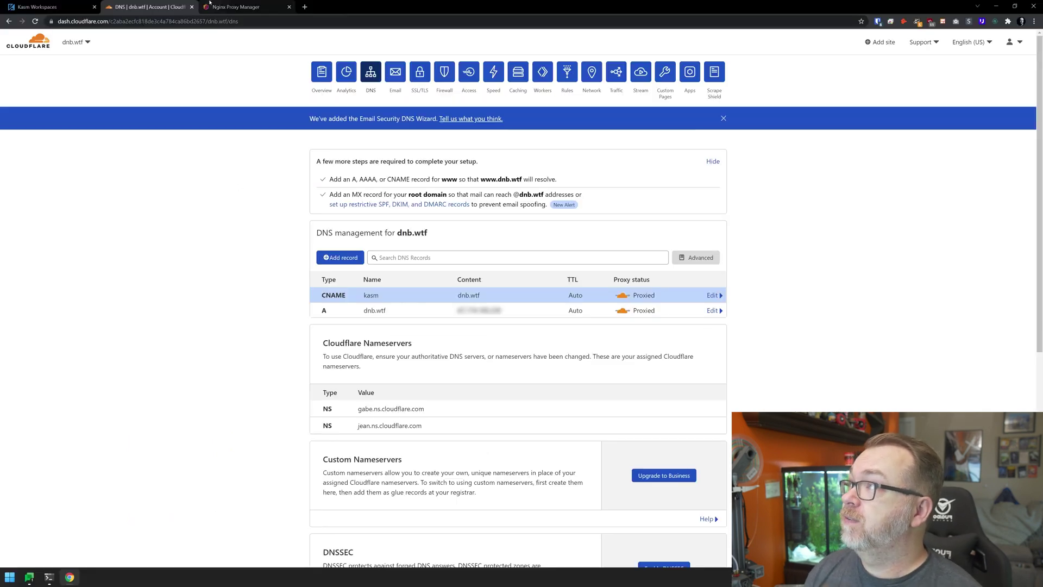
Start a new proxy host for the domain kasm.dnb.wtf.
click(210, 6)
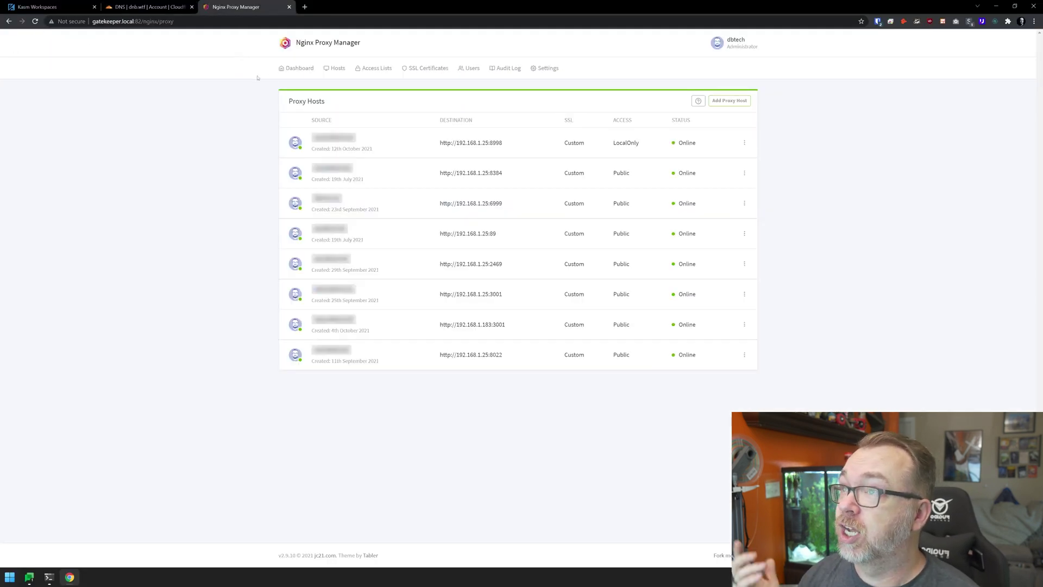
click(729, 101)
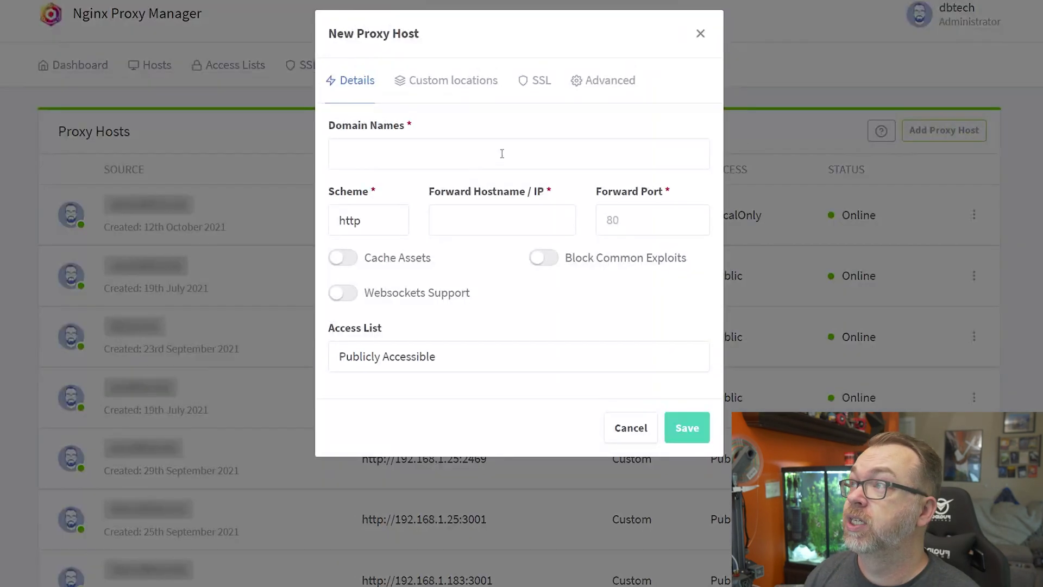
click(512, 112)
text(kasm.dnb.wtf)
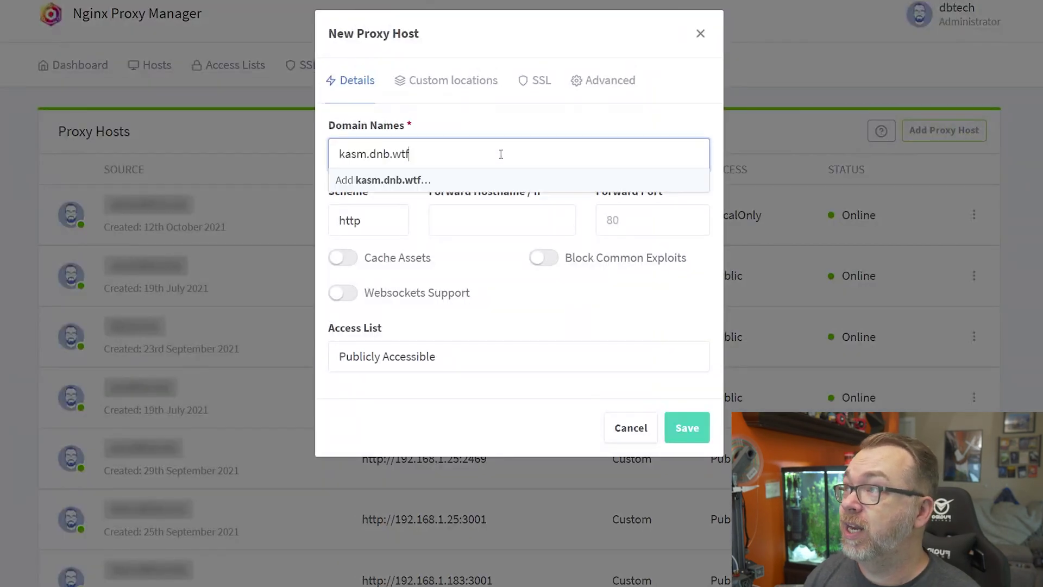
key(Return)
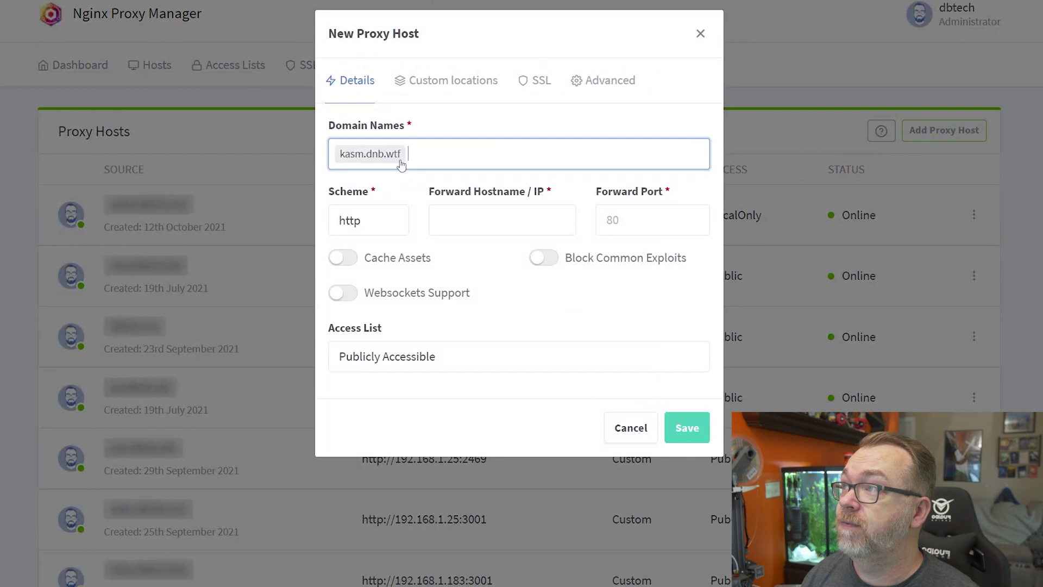
Forward it over https to 192.168.1.208 port 443, with Block Common Exploits and Websockets on.
click(363, 223)
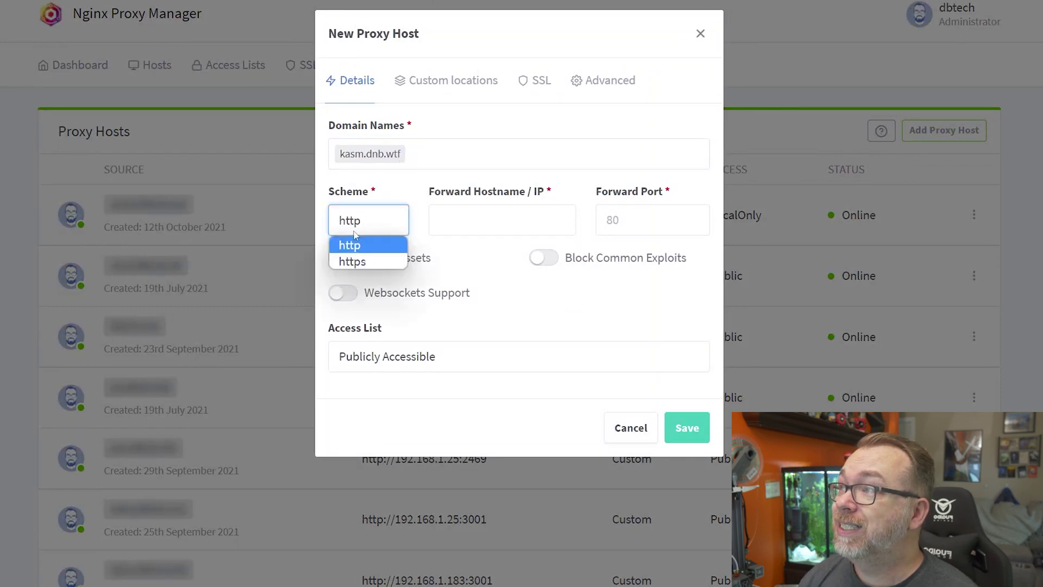
click(362, 270)
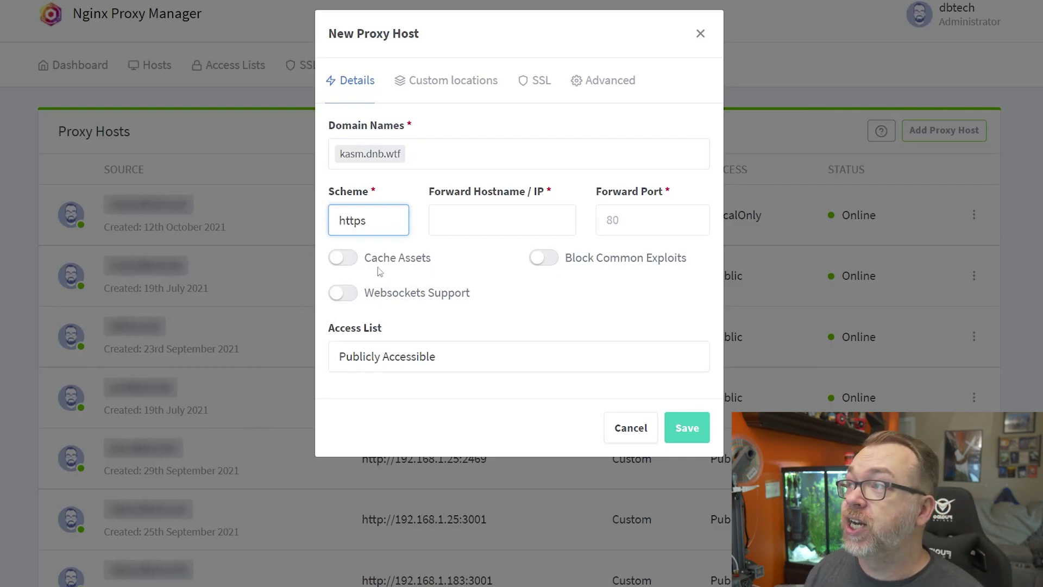
click(364, 234)
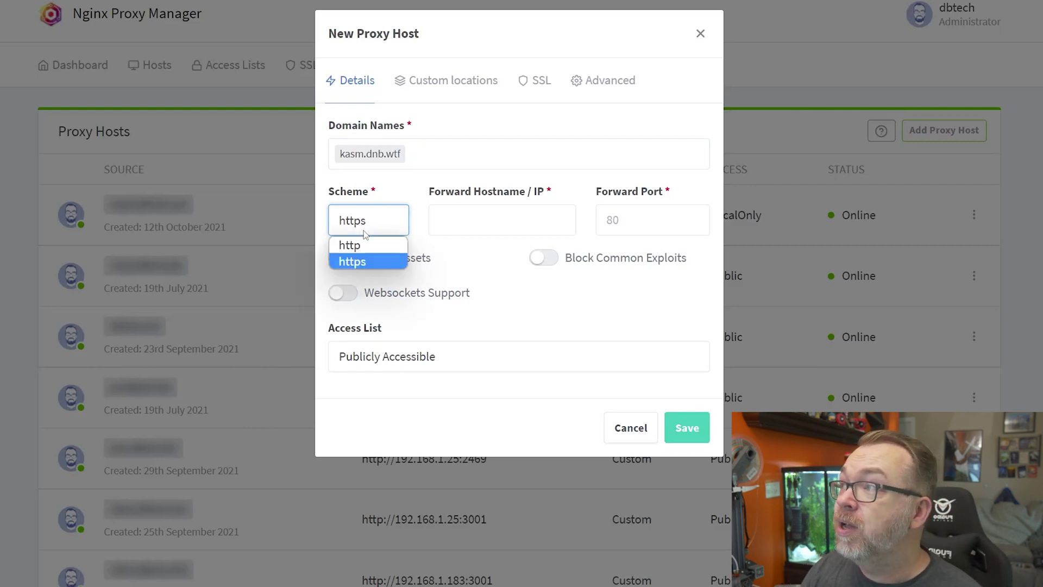
click(372, 263)
click(440, 222)
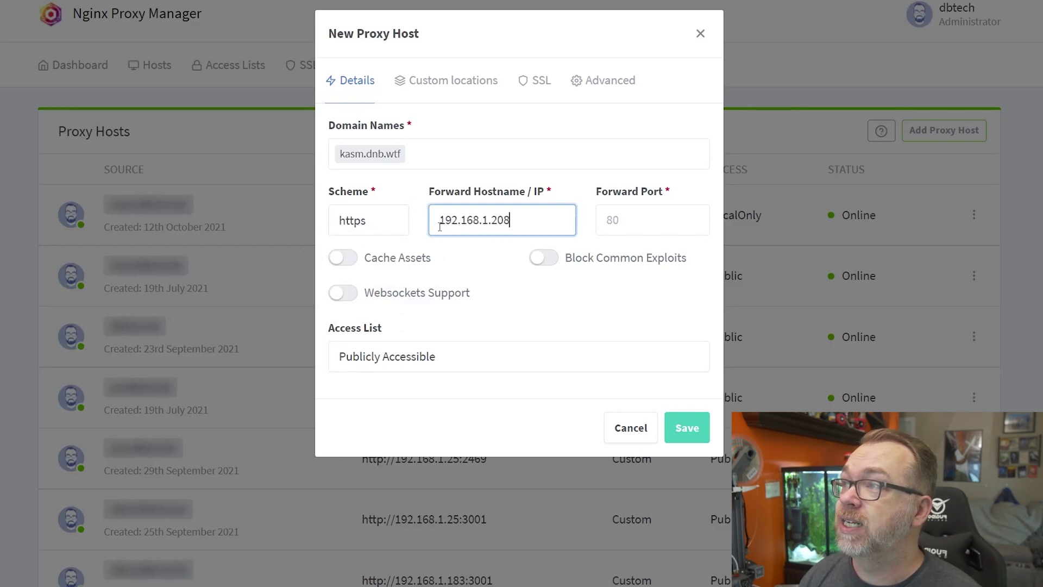
key(Tab)
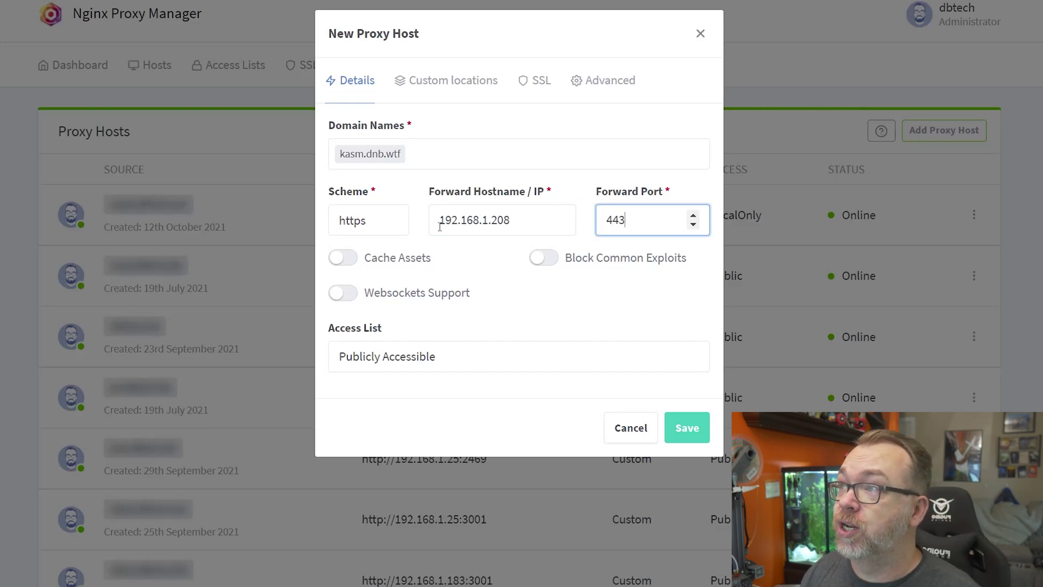
text(443)
click(548, 260)
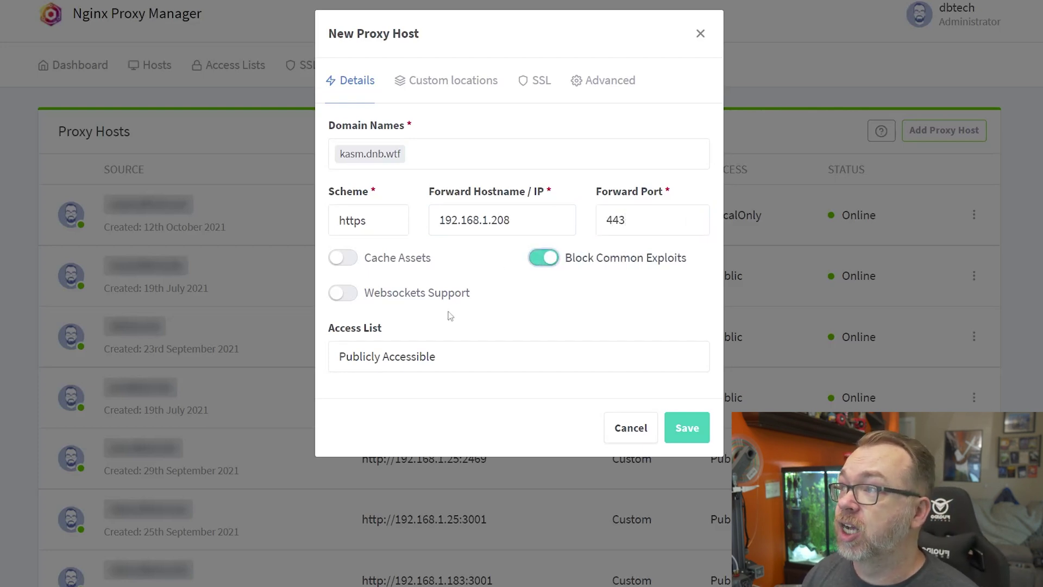
click(424, 297)
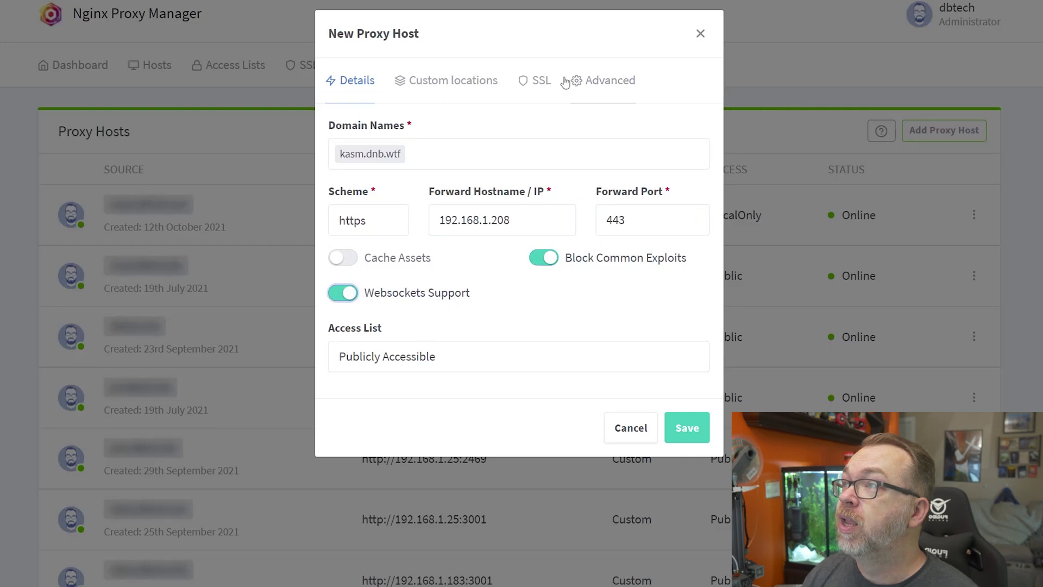
Assign the dotWTF certificate with Force SSL and HTTP/2 Support, then save the kasm.dnb.wtf host.
click(541, 81)
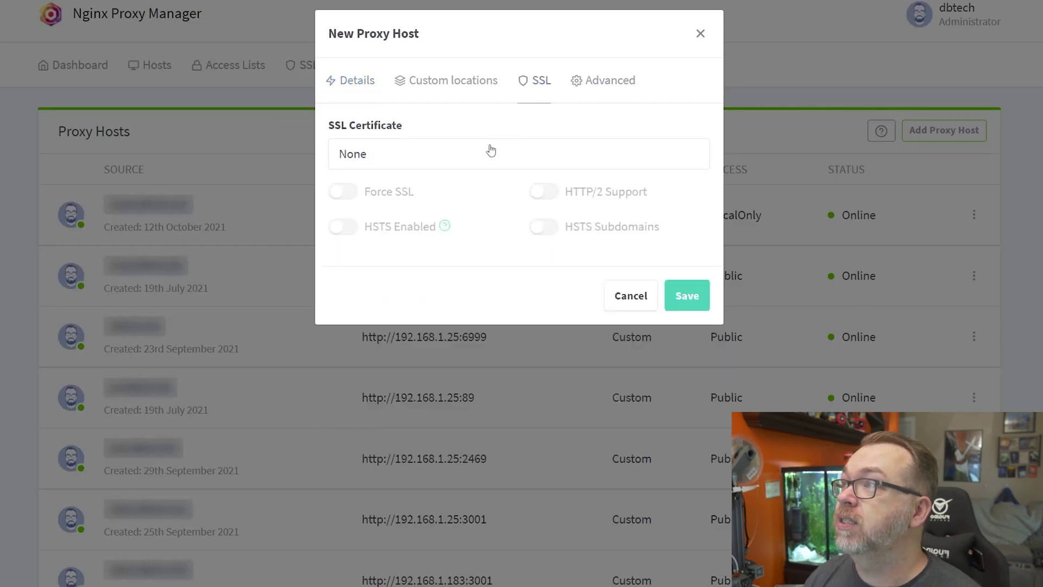
click(432, 167)
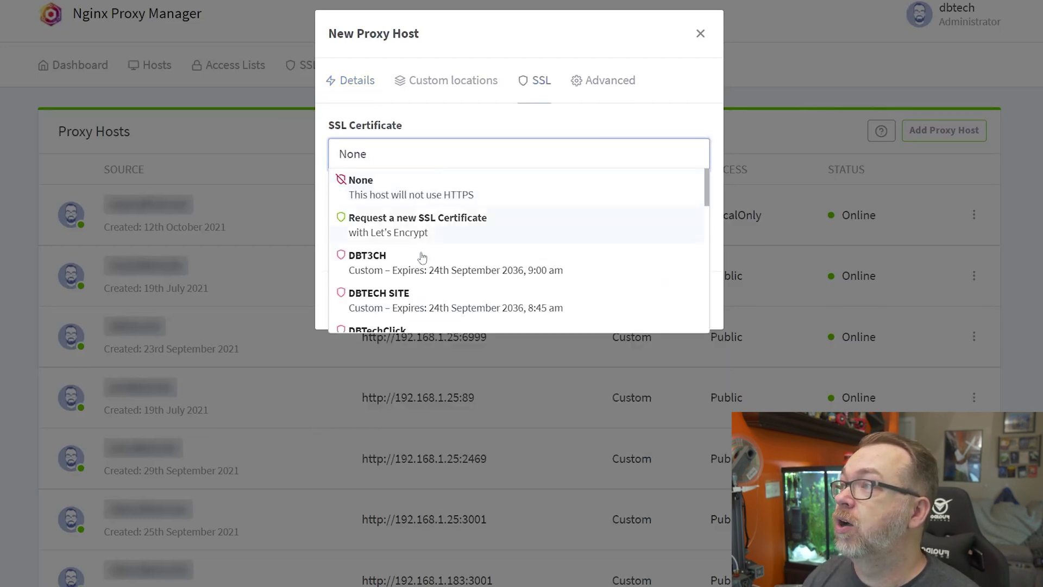
scroll(424, 285, down, 2)
click(368, 297)
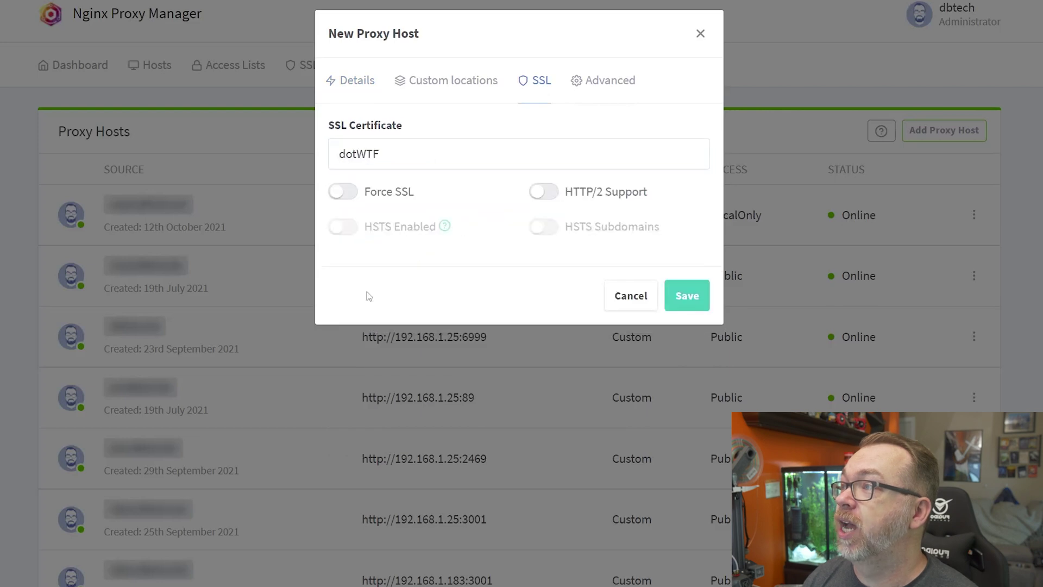
click(369, 196)
click(551, 193)
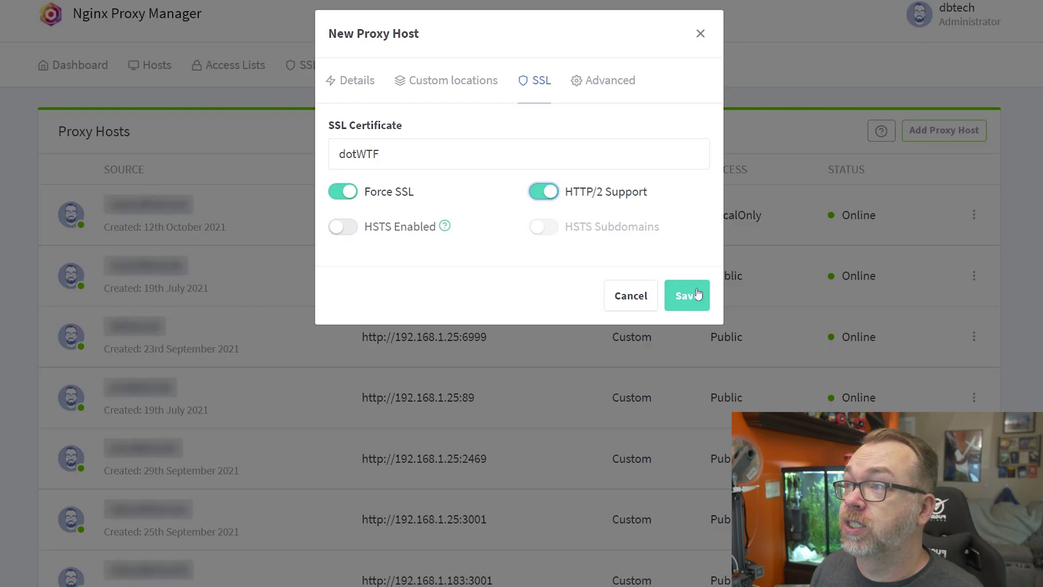
click(697, 298)
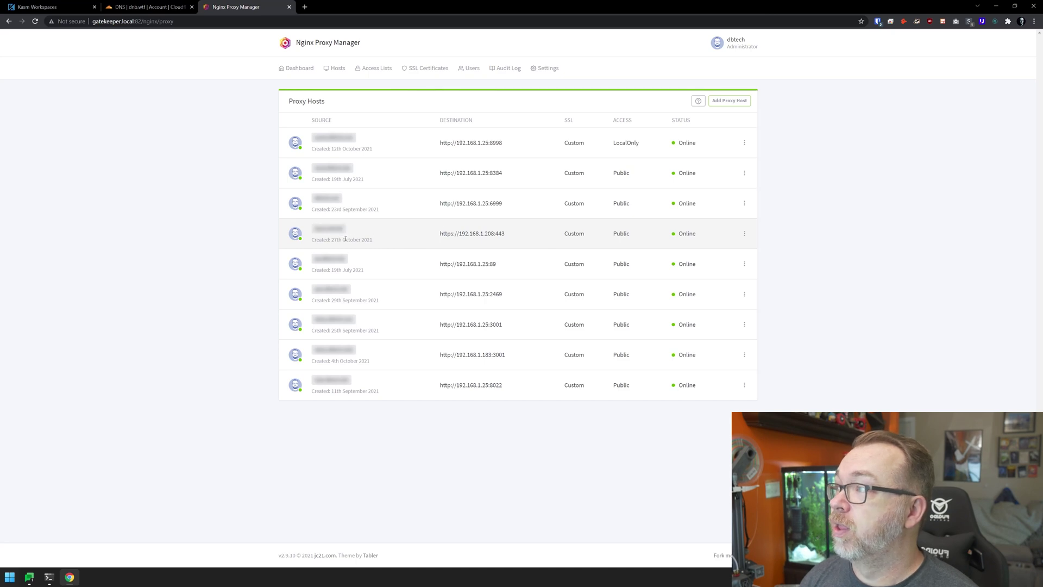
Confirm the padlock shows 'Connection is secure' for kasm.dnb.wtf, then close the site info.
drag(338, 241, 389, 243)
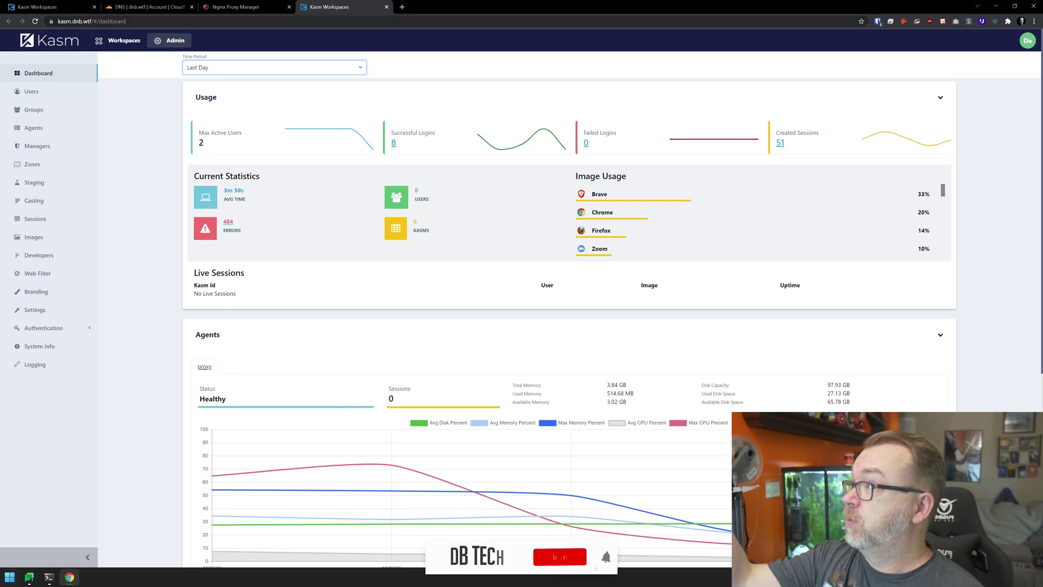
click(51, 21)
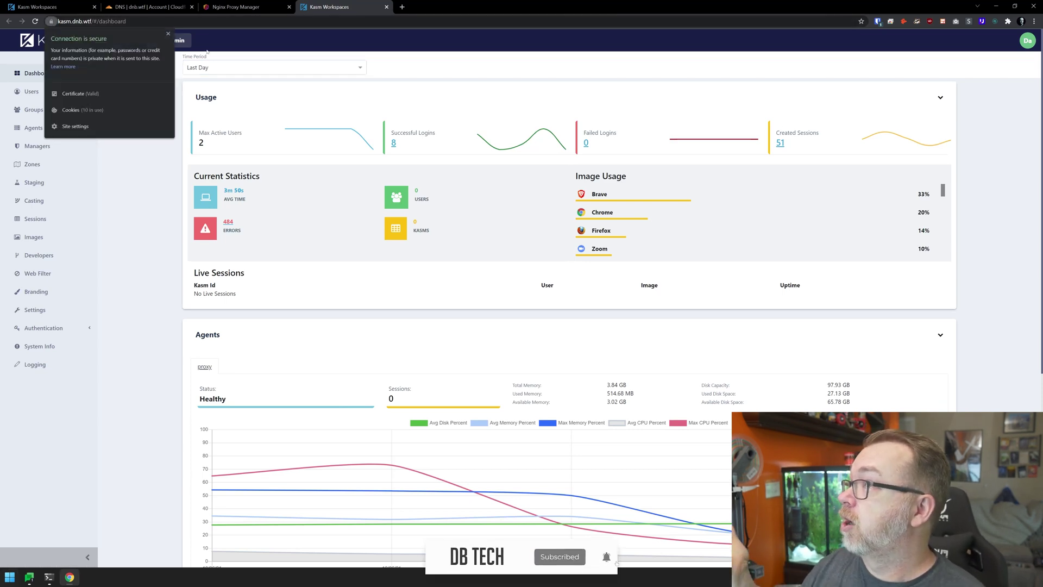
click(175, 95)
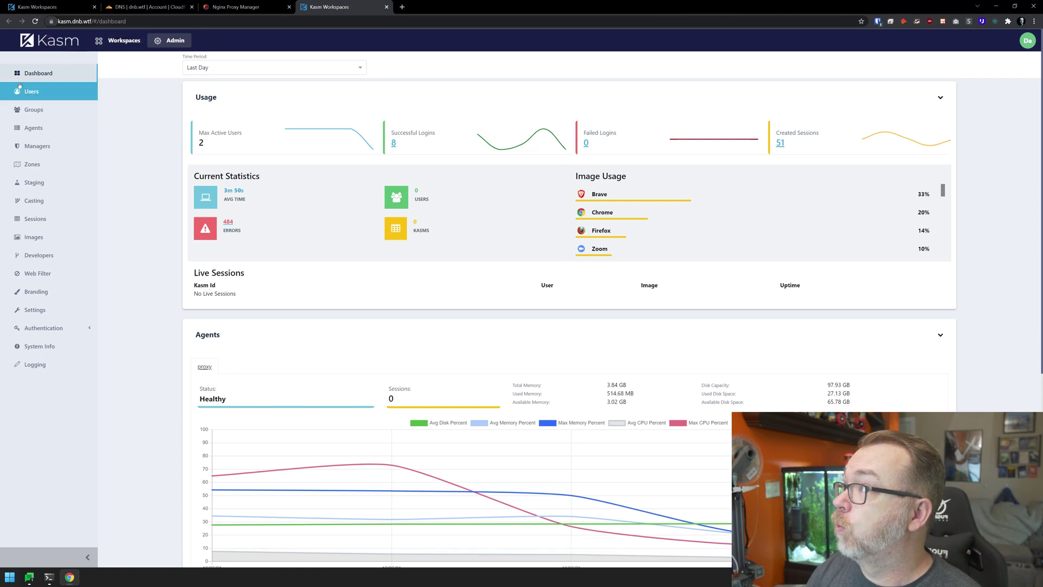
Launch a Brave session from Workspaces, go back, and delete it from Active Sessions.
click(121, 44)
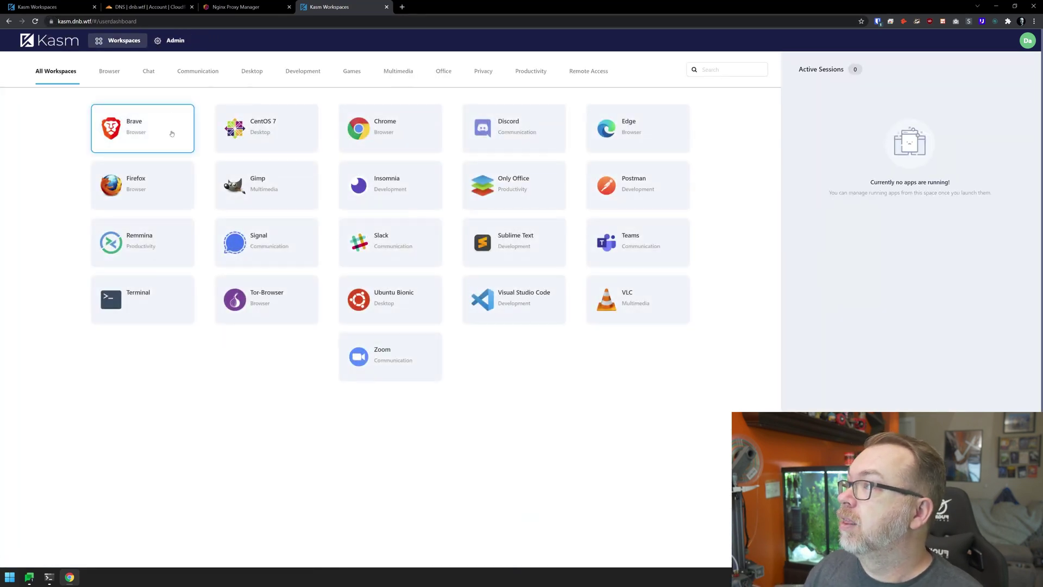
click(172, 134)
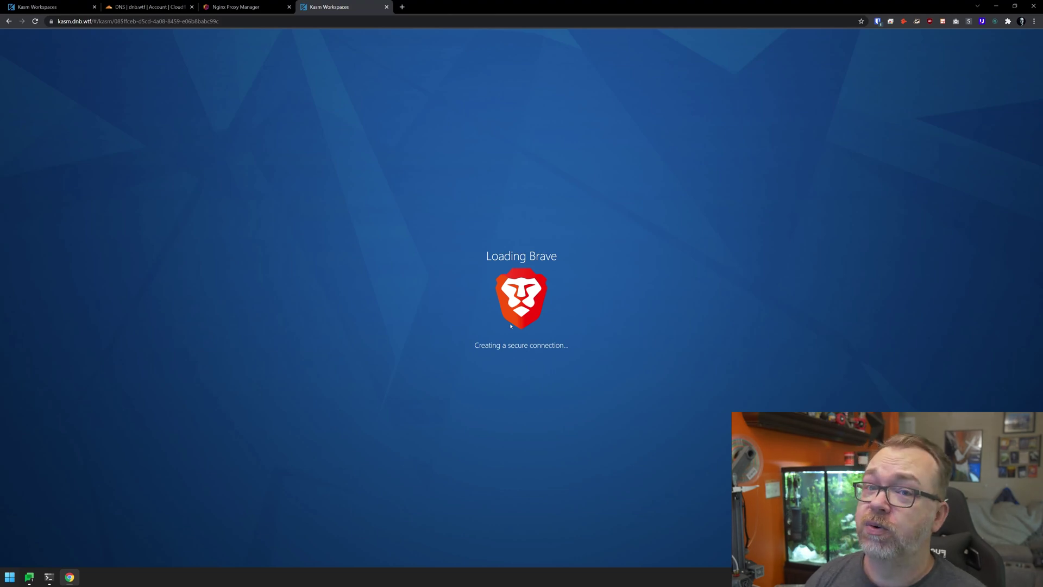
key(alt+Left)
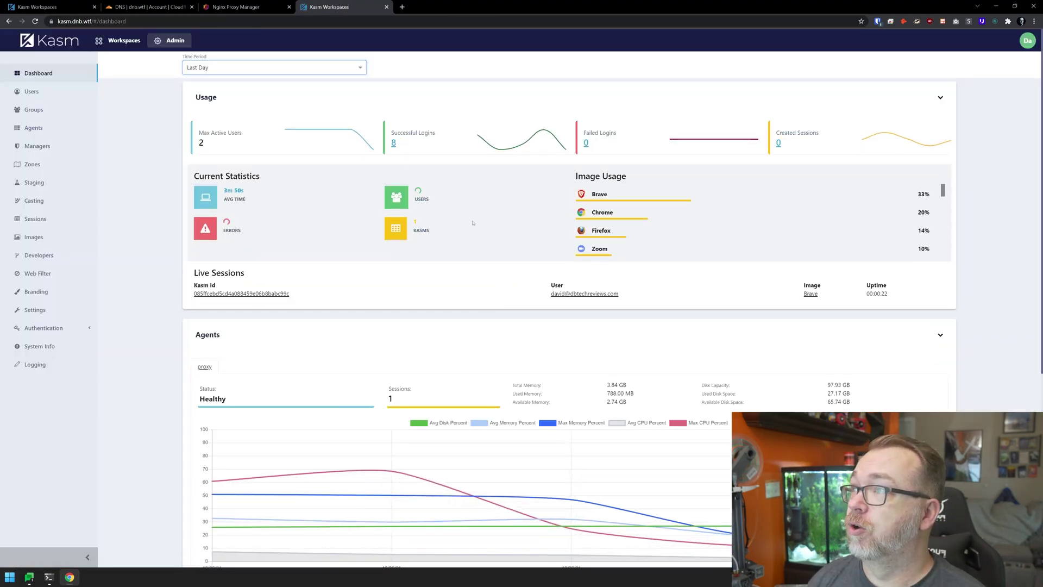
key(alt+Left)
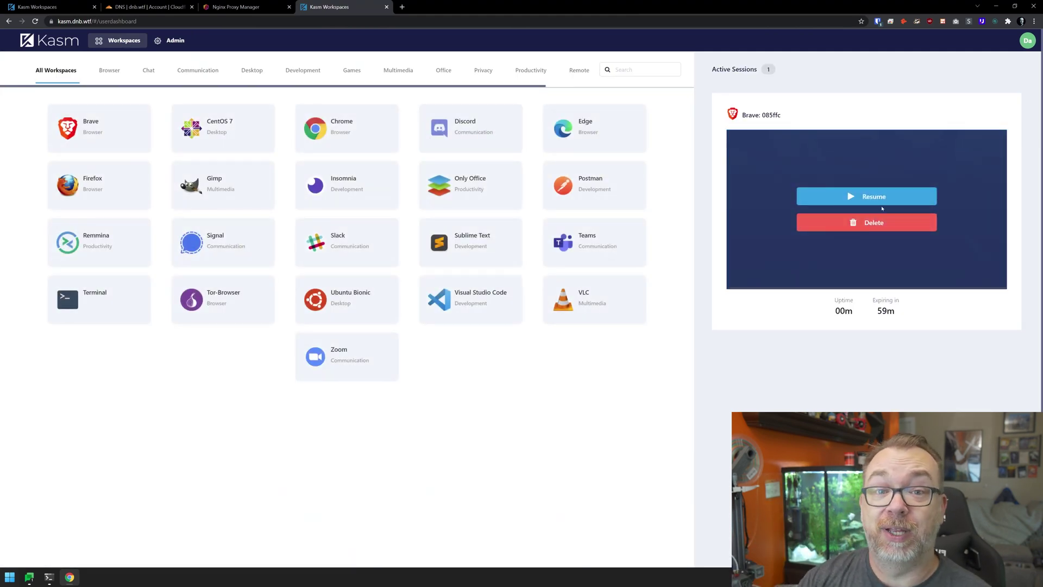
click(874, 223)
click(580, 332)
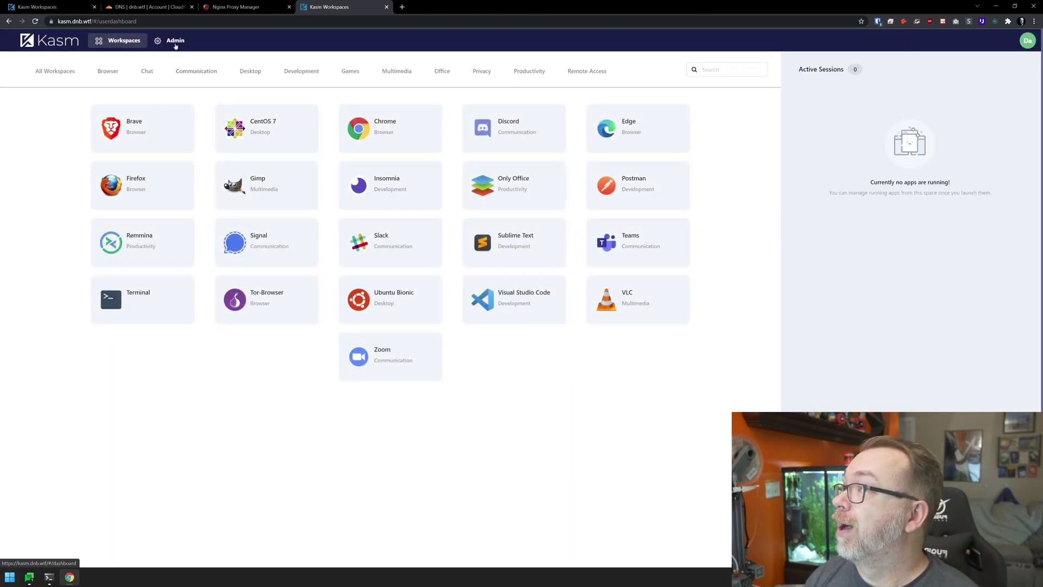
Go to Admin, then Zones, to see the single default deployment zone.
click(175, 41)
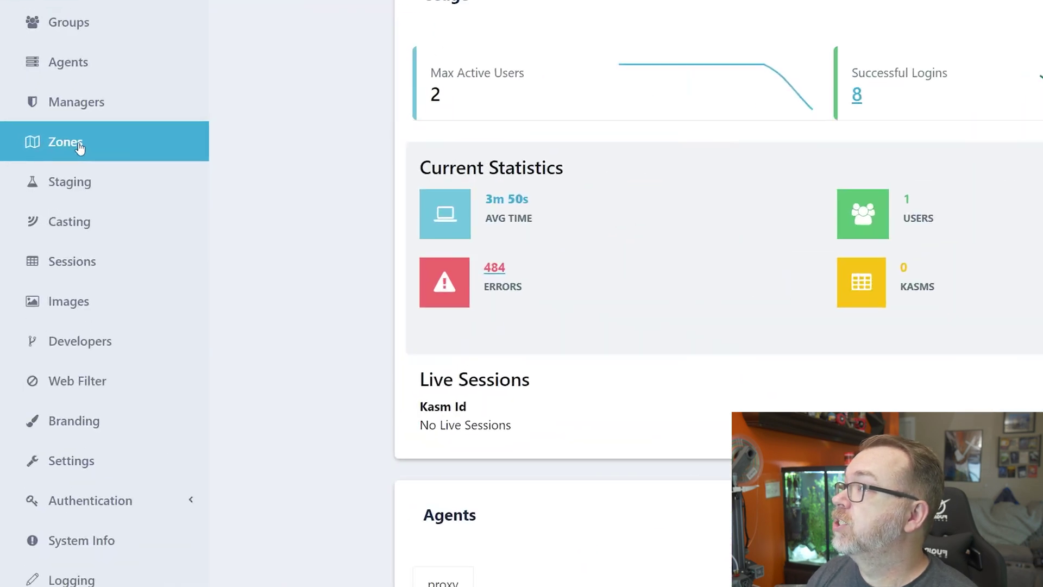
click(64, 157)
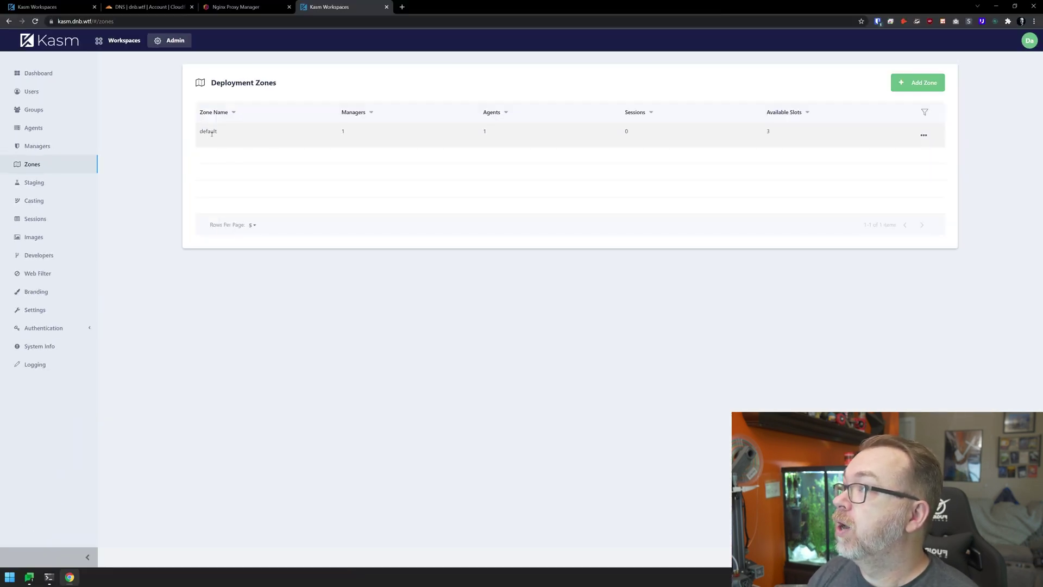
Edit the default zone, replace its Upstream Auth Address with 192.168.1.208, and submit.
click(925, 135)
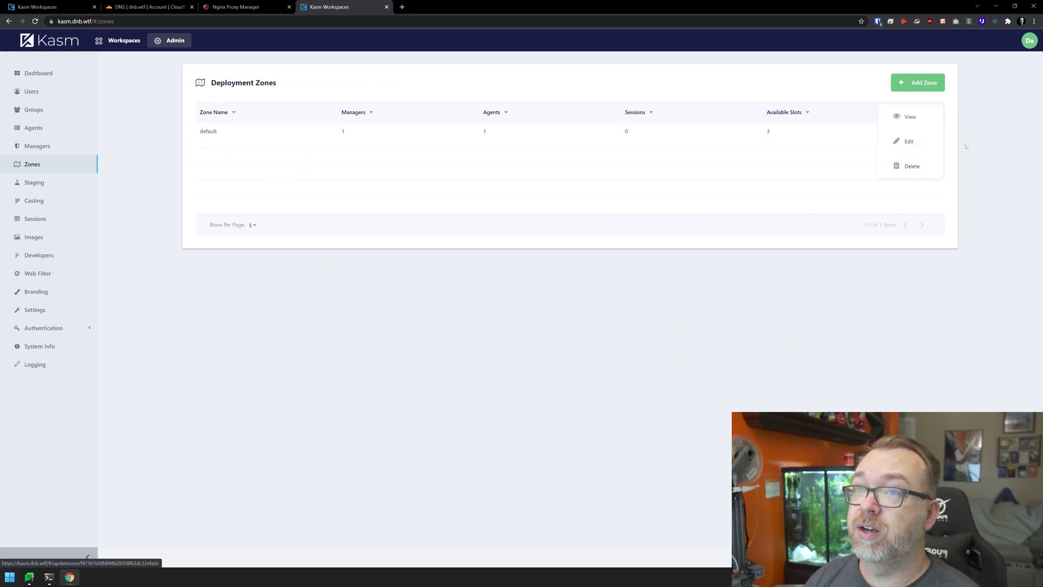
click(925, 133)
click(925, 136)
click(904, 140)
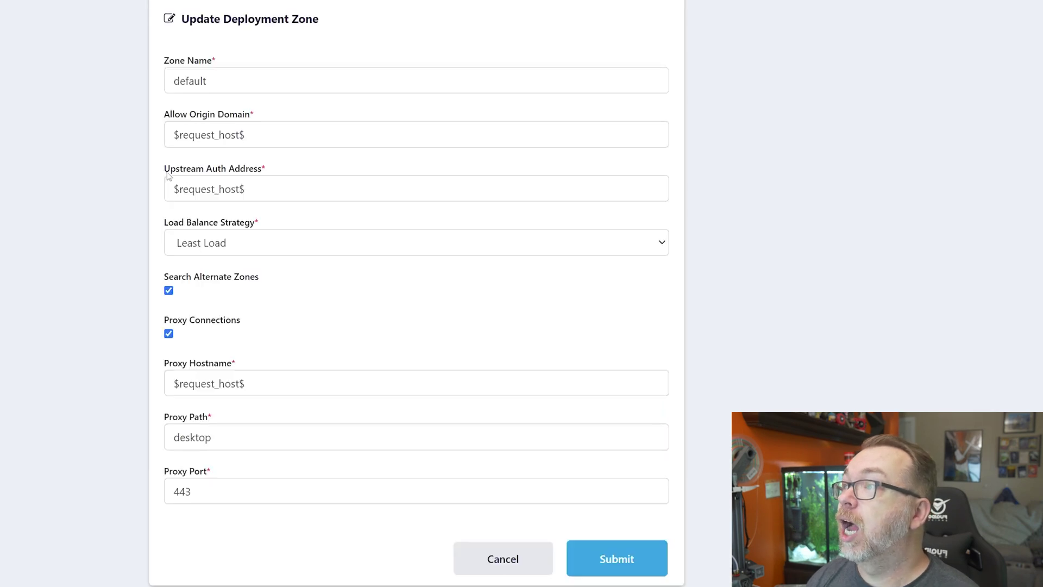
drag(279, 183, 183, 188)
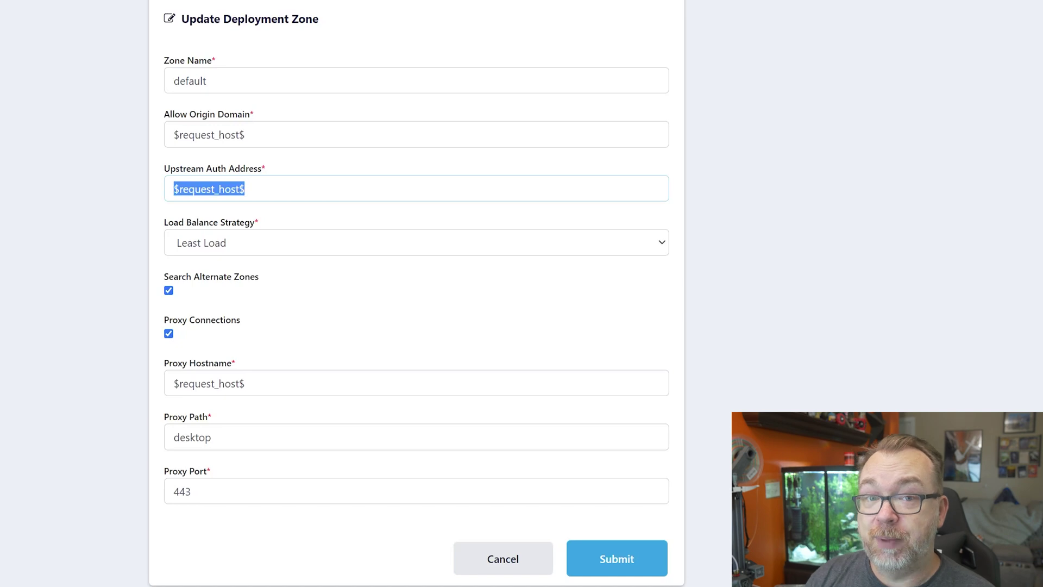
text(192.168.1.208)
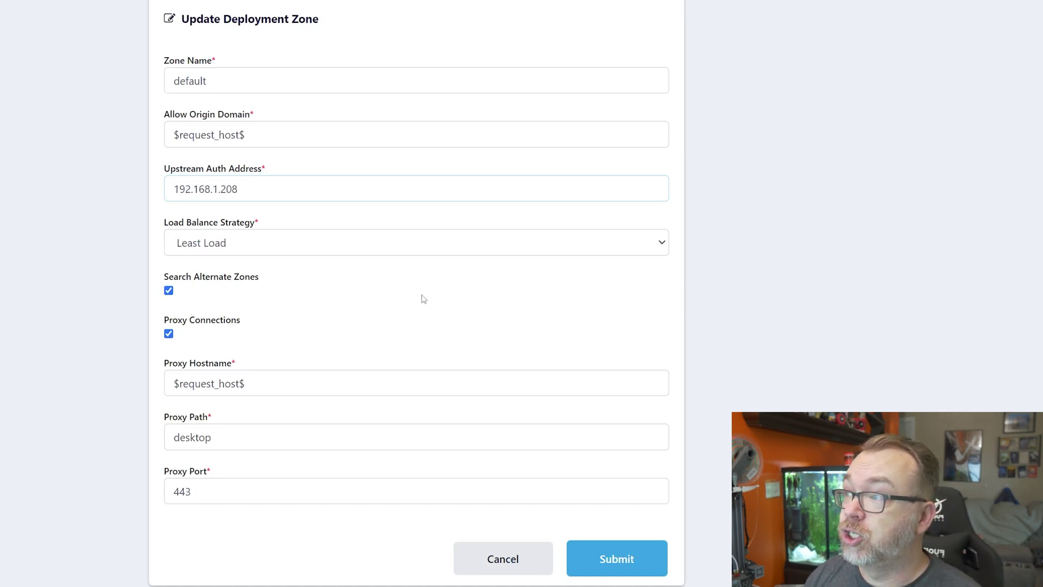
click(615, 565)
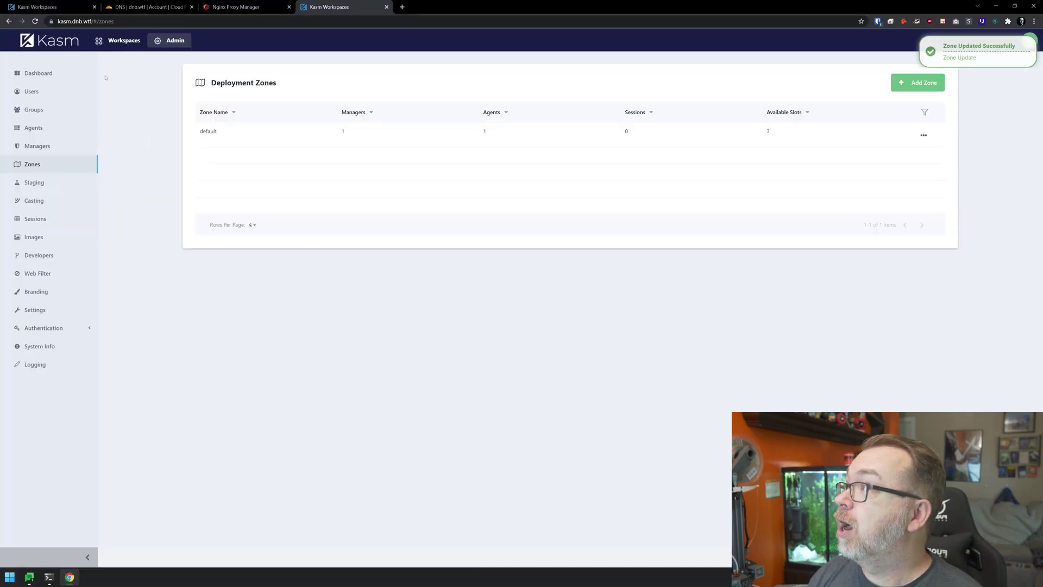
Launch a Brave session, answer the clipboard prompt, then delete it from the control panel.
click(117, 41)
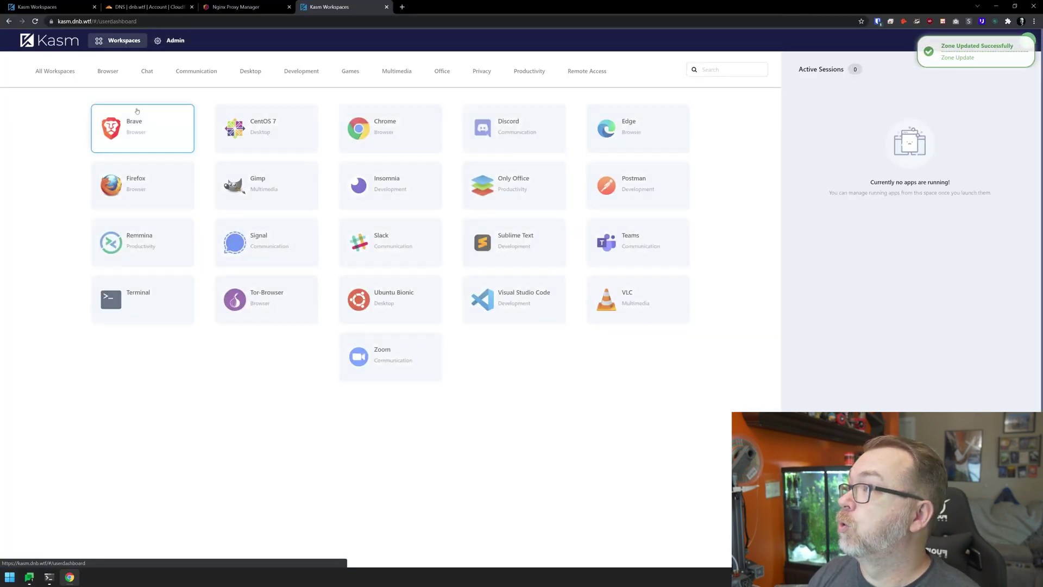
click(135, 124)
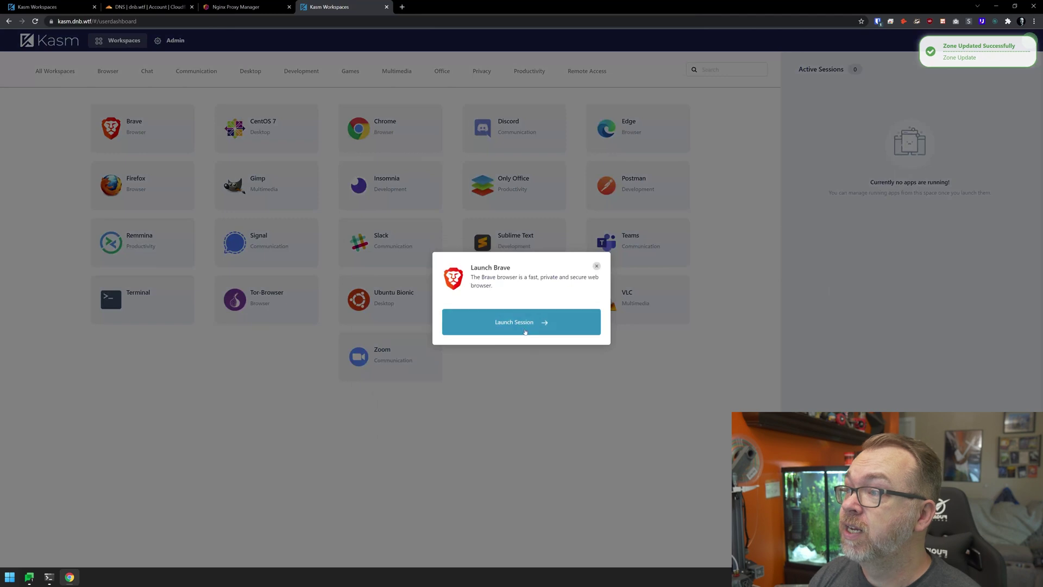
click(523, 326)
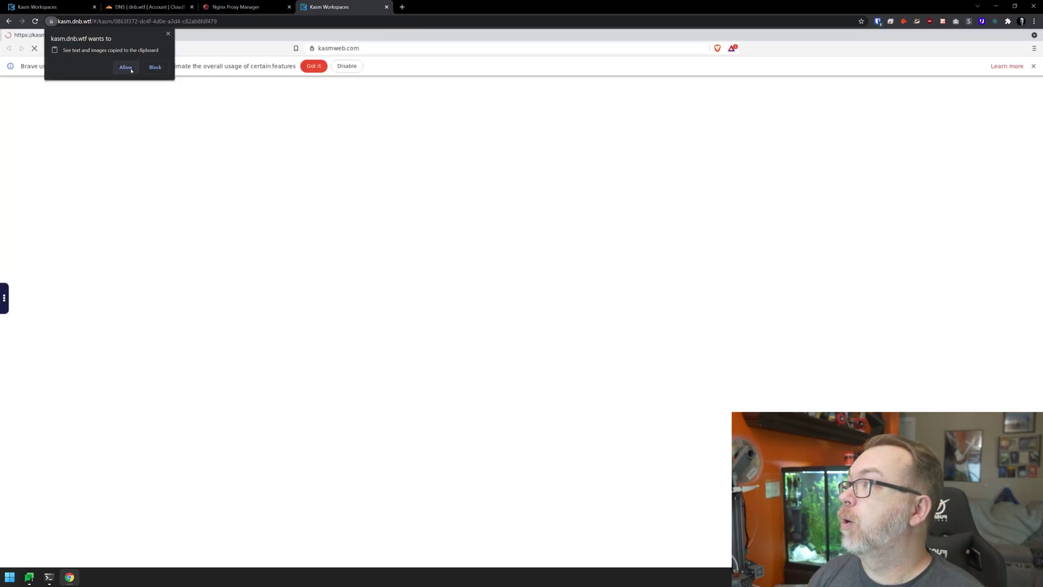
click(126, 67)
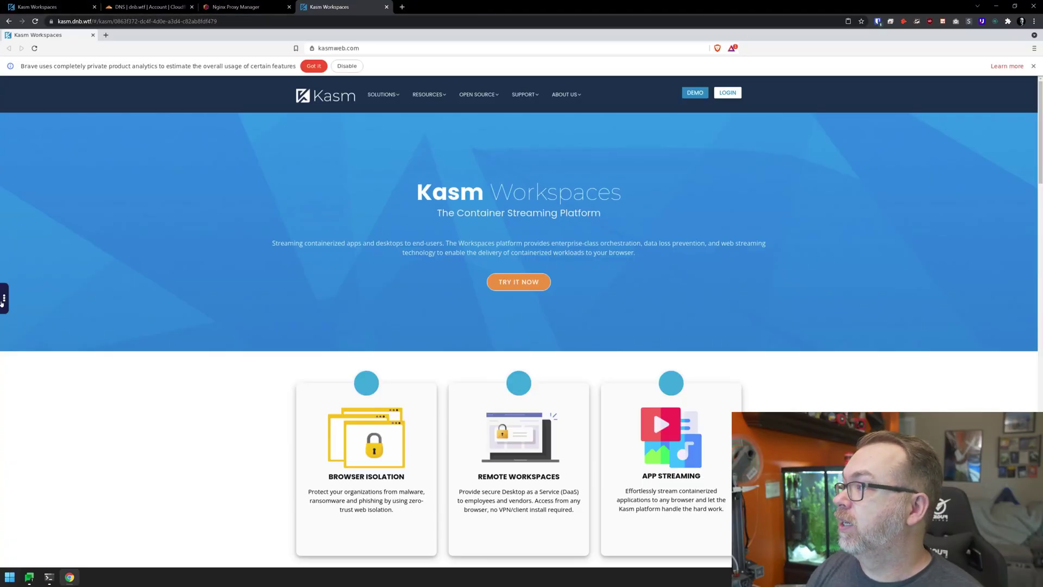
click(3, 298)
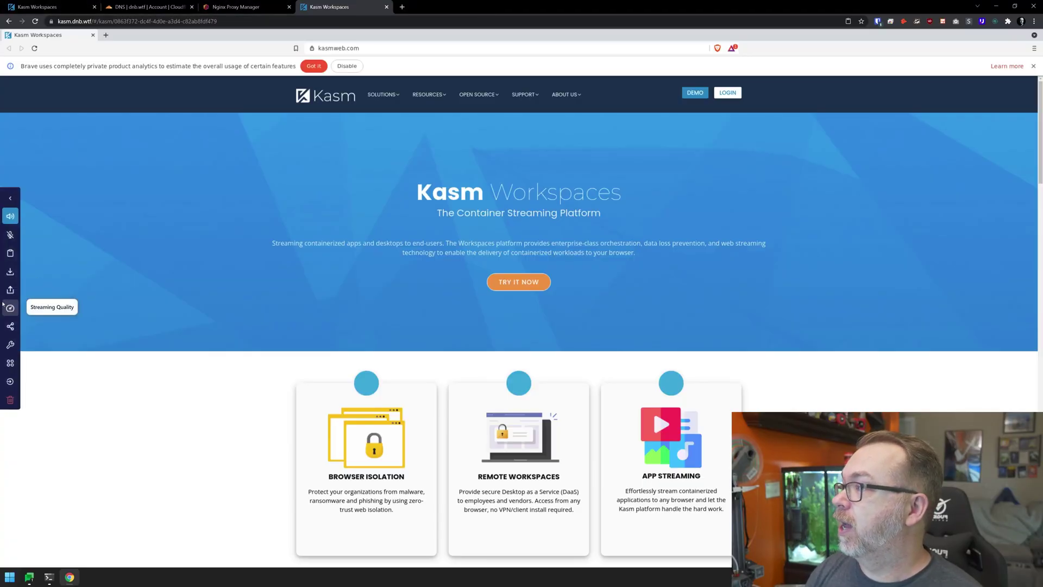
click(10, 400)
click(484, 332)
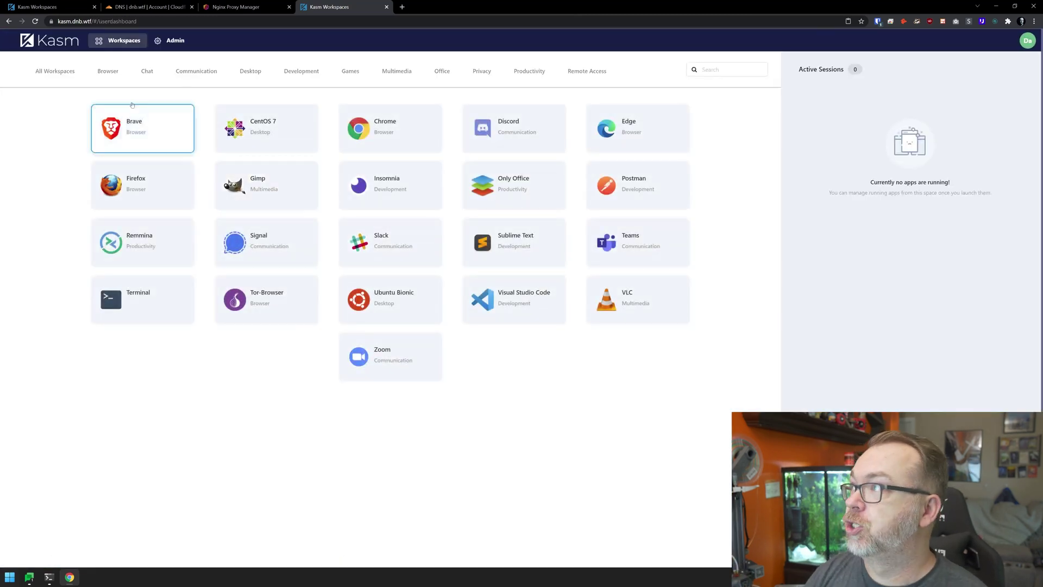
Re-submit the default zone's Edit form under Admin > Zones, then return to Workspaces.
click(169, 40)
click(41, 163)
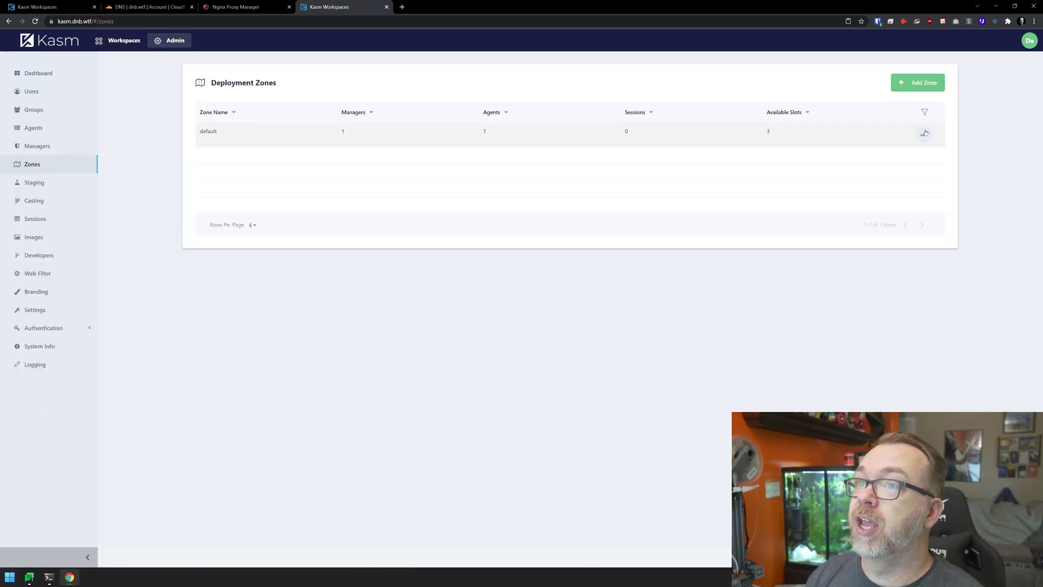
click(925, 133)
click(914, 147)
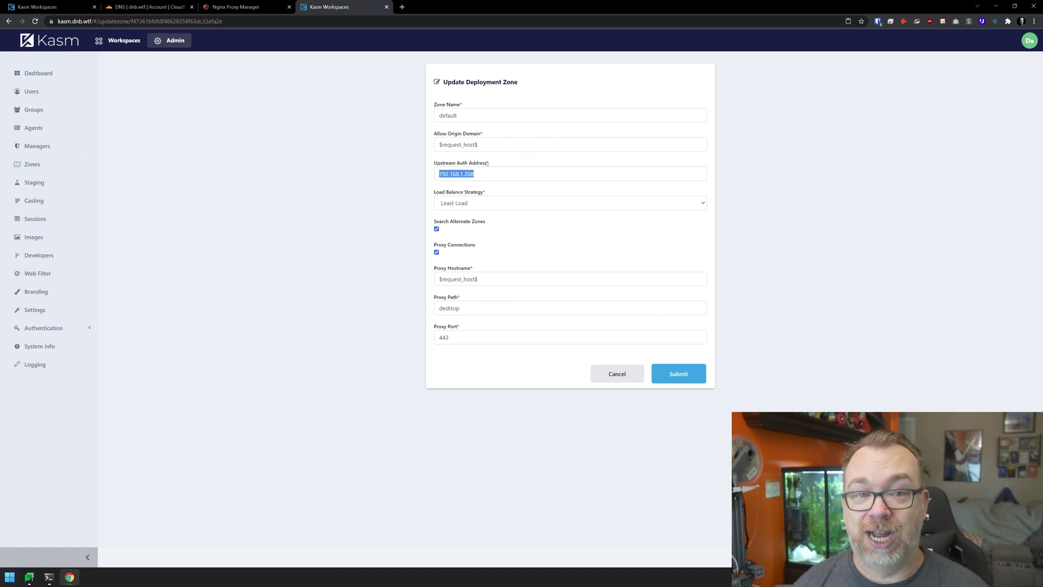
click(668, 382)
click(116, 40)
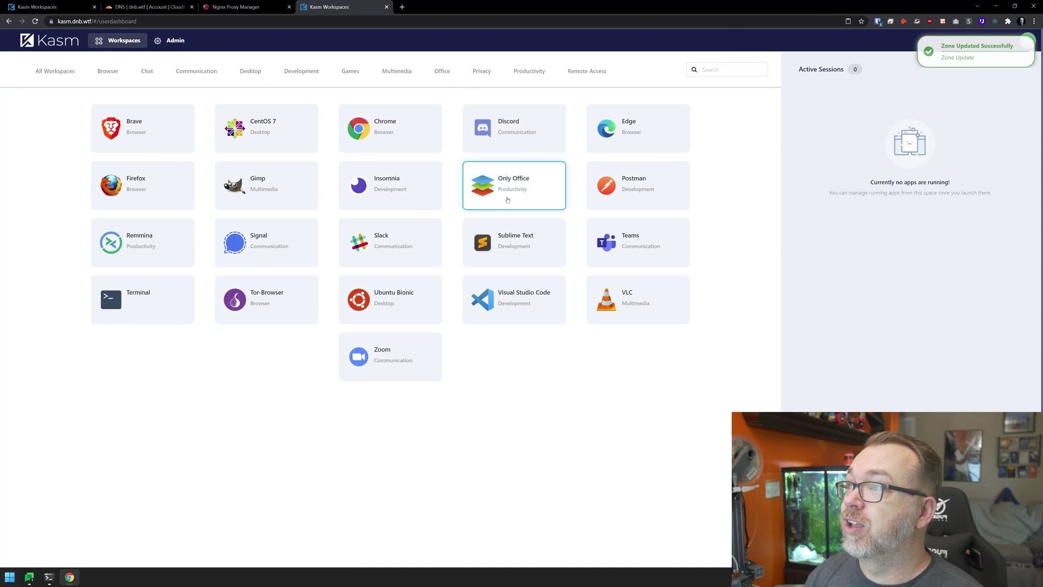
Launch an Only Office workspace session from its dashboard tile.
click(505, 202)
click(541, 332)
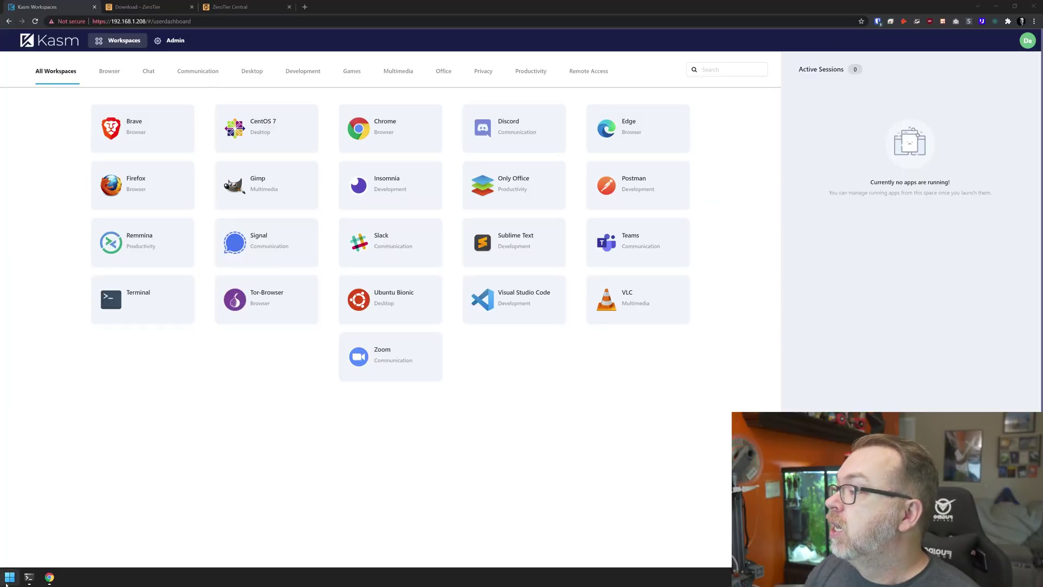
Copy ZeroTier's one-line curl install command and run it in the server terminal.
click(25, 582)
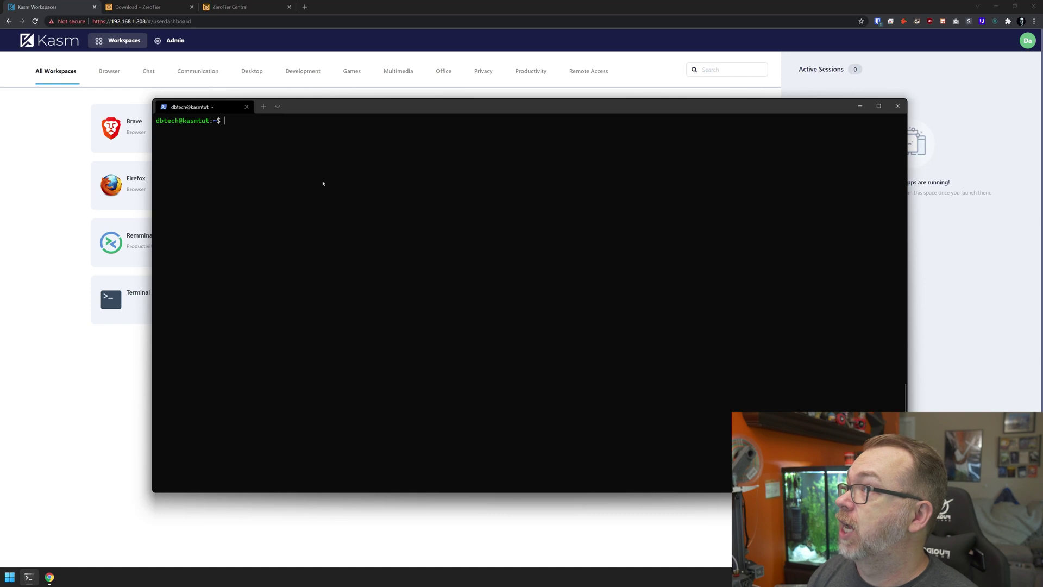
click(172, 2)
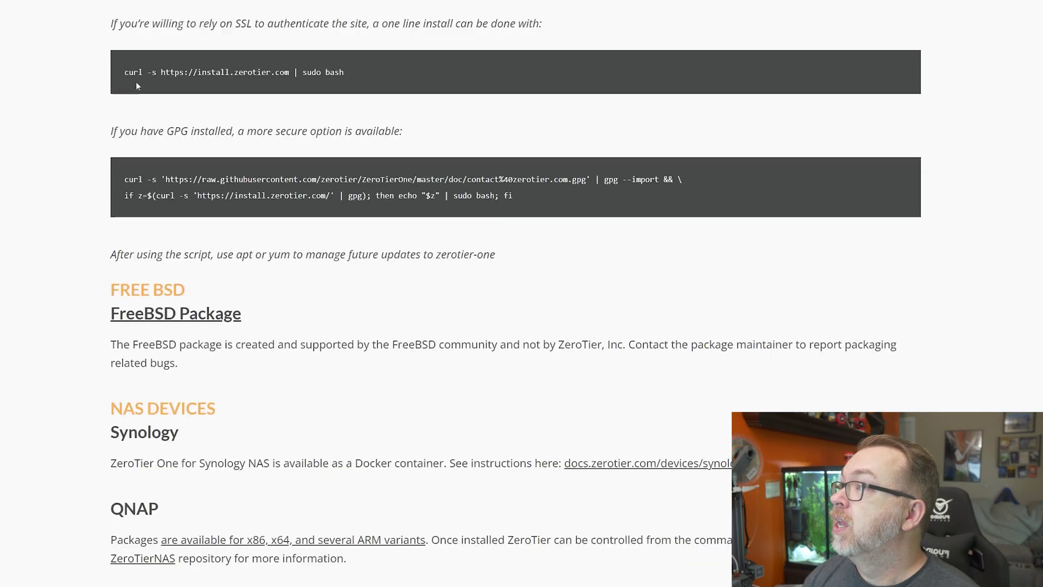
triple_click(149, 73)
key(ctrl+c)
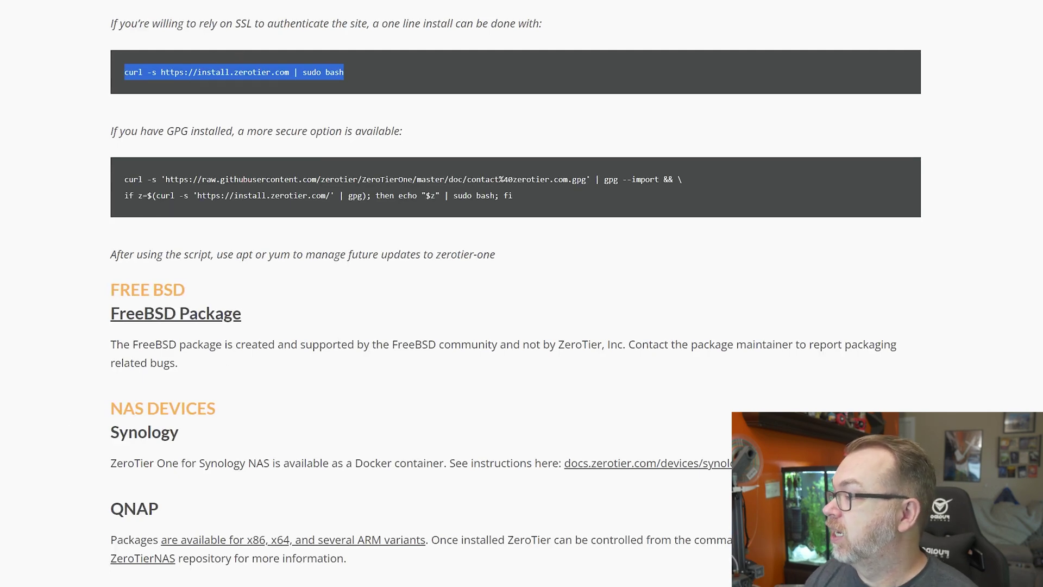
key(alt+Tab)
right_click(288, 357)
click(461, 344)
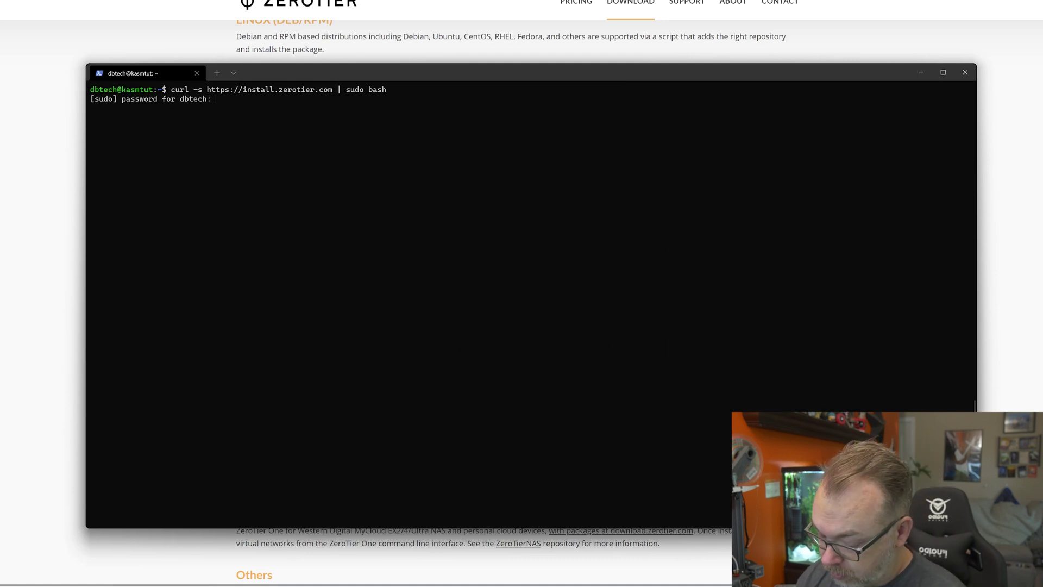
Submit the sudo password so zerotier-one 1.6.6 installs, then raise the terminal and enlarge its text.
key(Return)
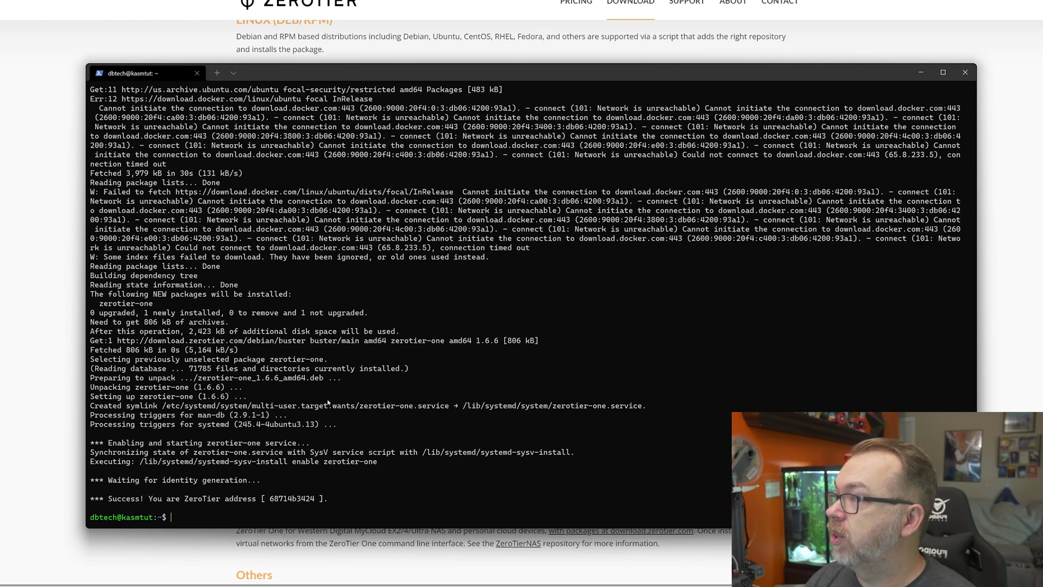
drag(474, 73, 482, 8)
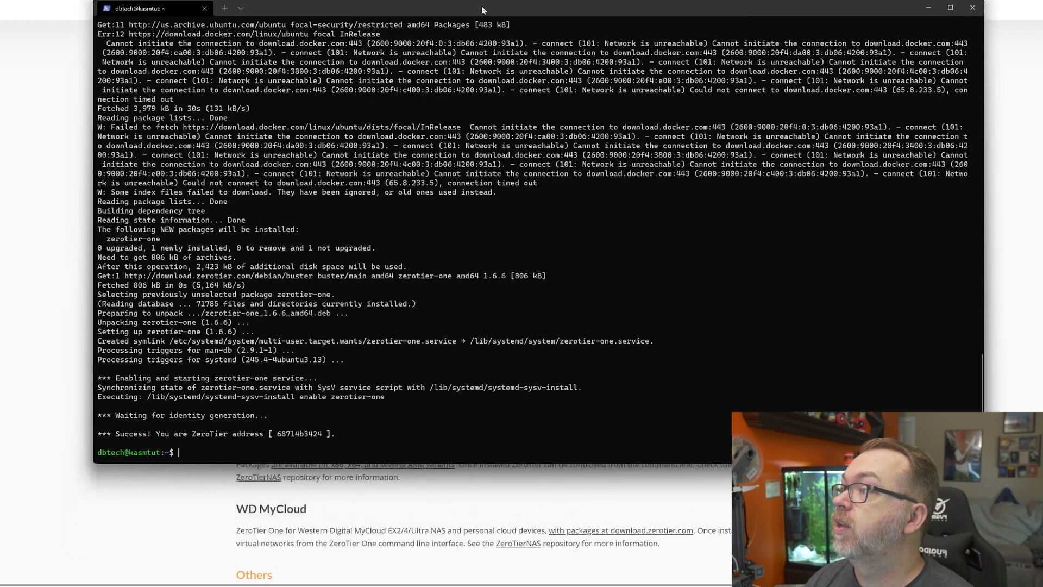
key(ctrl+equal)
key(ctrl+equal)
key(ctrl+equal)
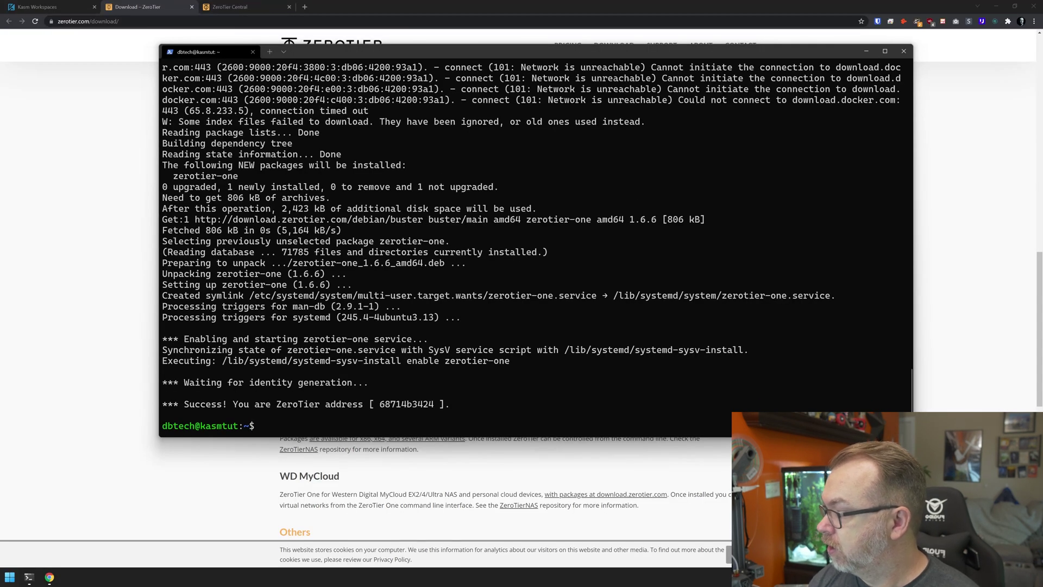
Run zerotier-cli status, retrying with sudo to get 200 info 68714b3424 1.6.6 ONLINE.
key(ctrl+v)
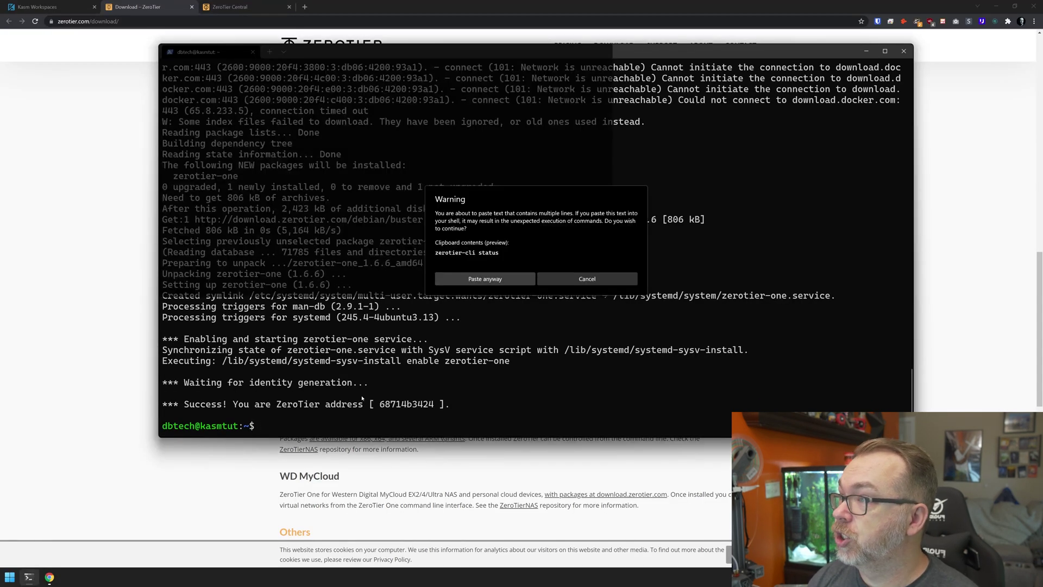
click(502, 280)
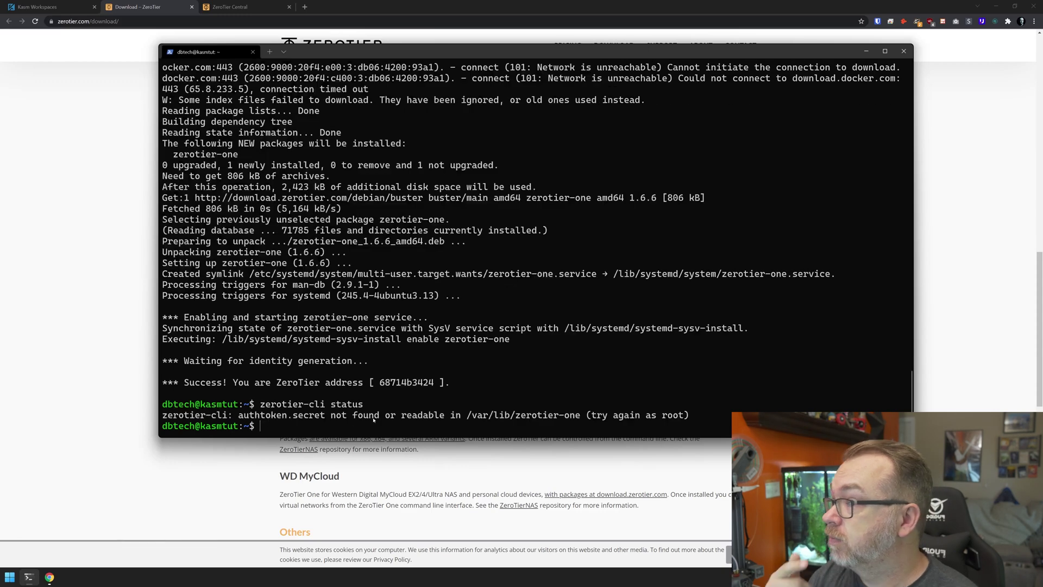
key(Up)
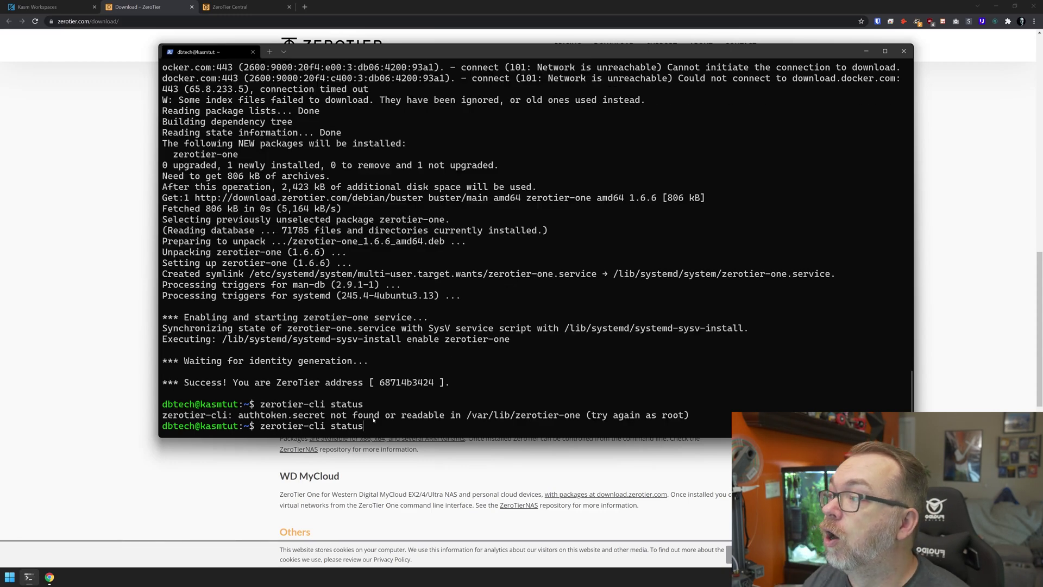
text(sudo)
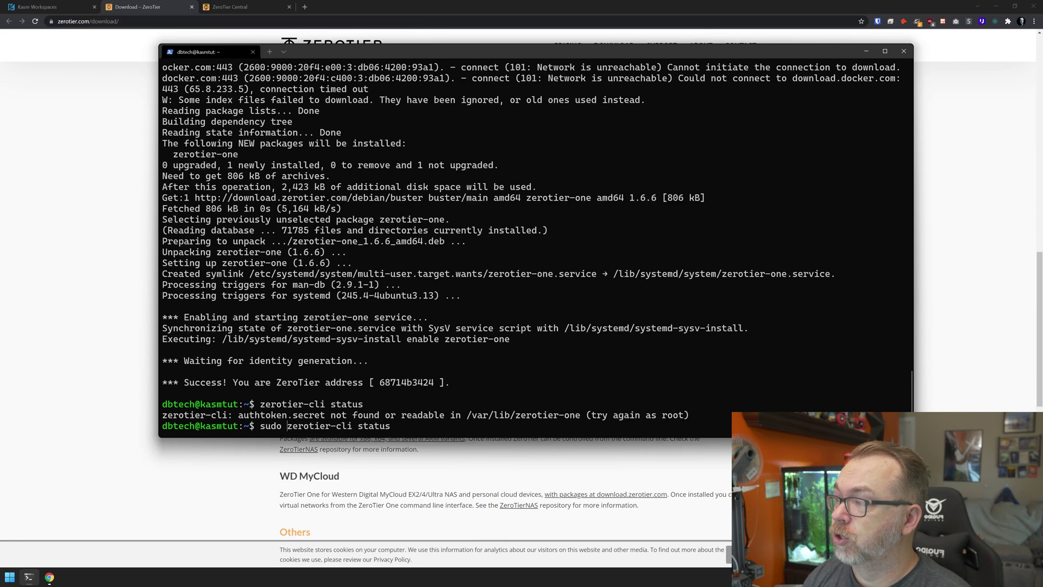
key(Return)
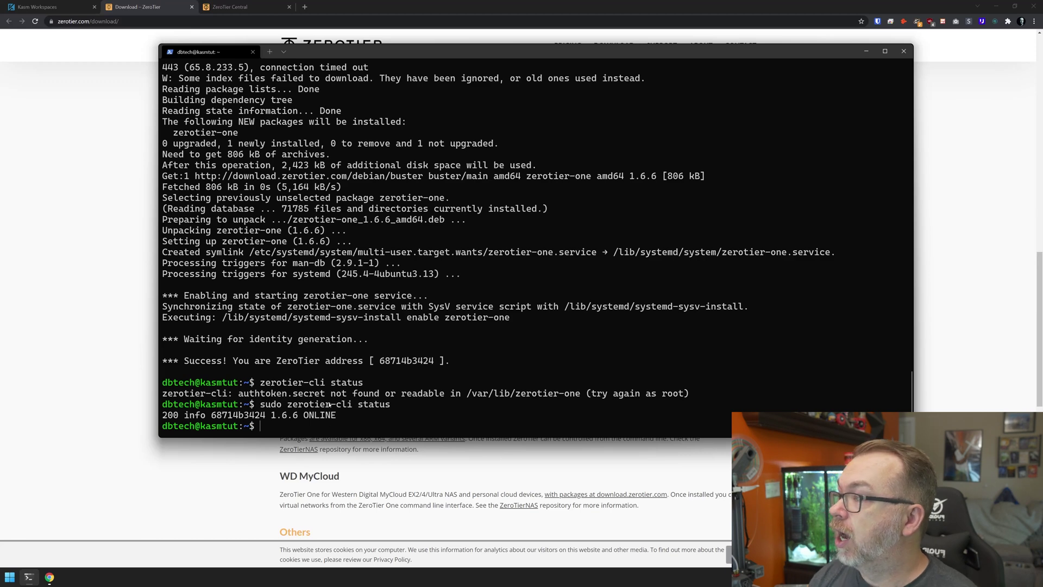
Copy the thirsty_suess network ID c7c8172af1d16b0f and bring the server terminal back.
click(223, 7)
scroll(251, 141, up, 10)
scroll(251, 140, up, 7)
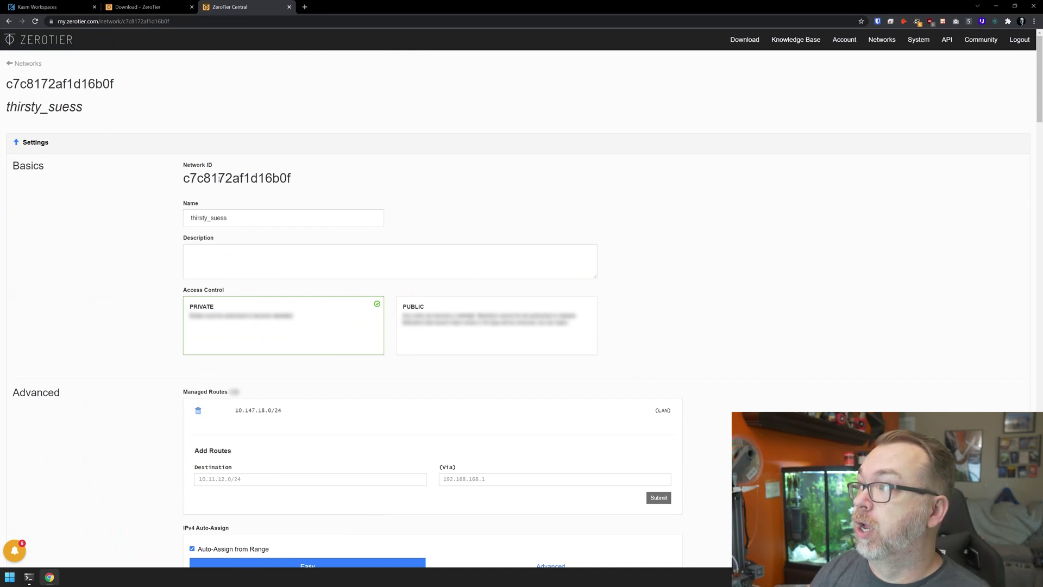
double_click(220, 178)
right_click(218, 178)
click(225, 188)
click(29, 577)
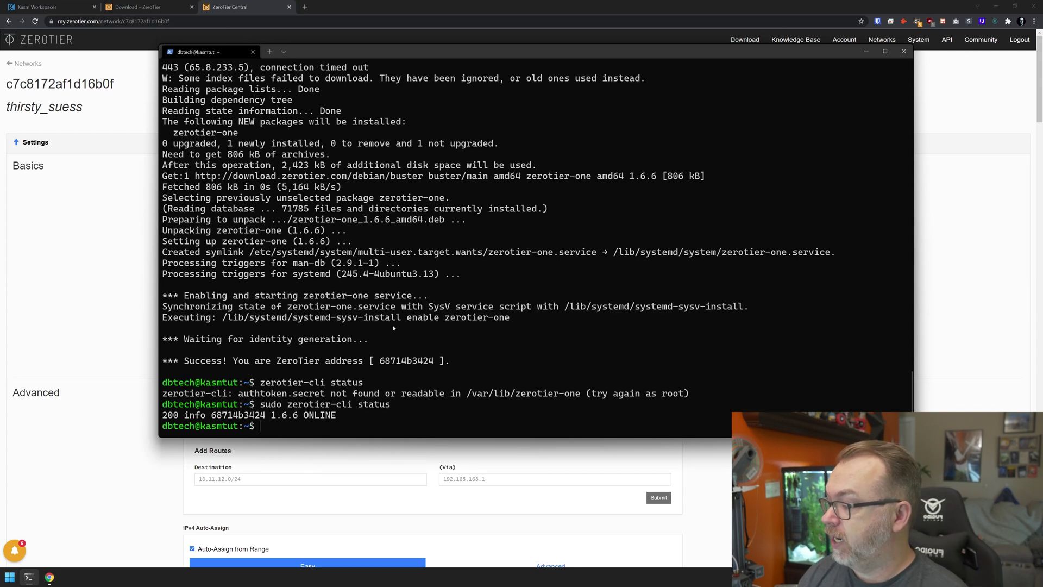
text(sudo zerotier)
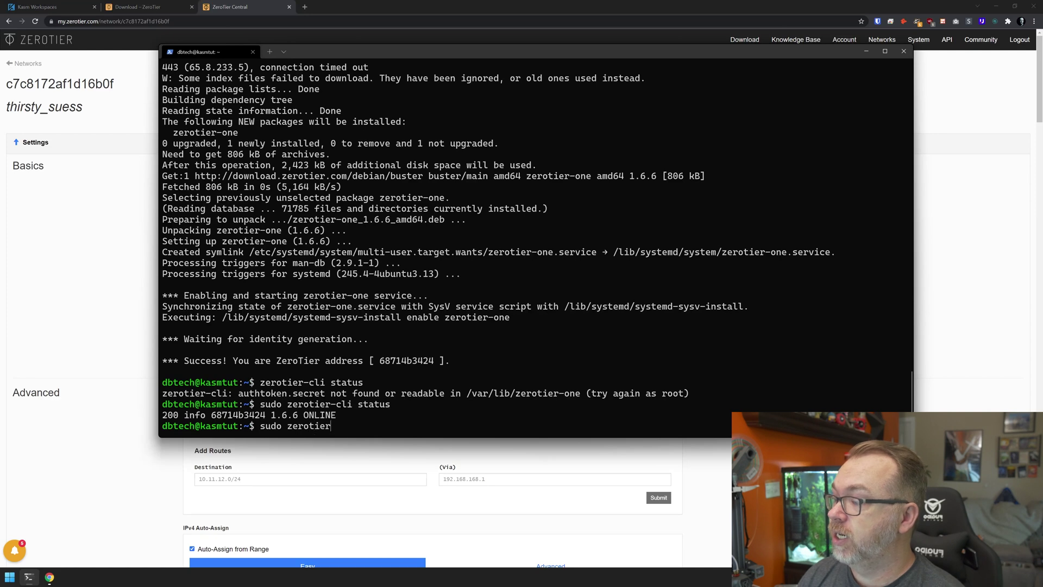
text(-cl)
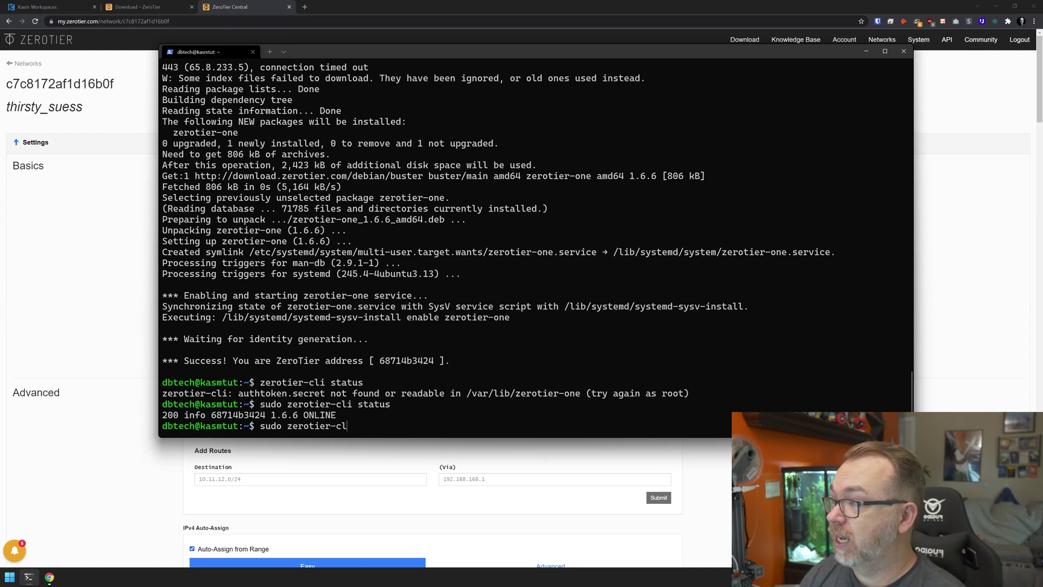
text(i join)
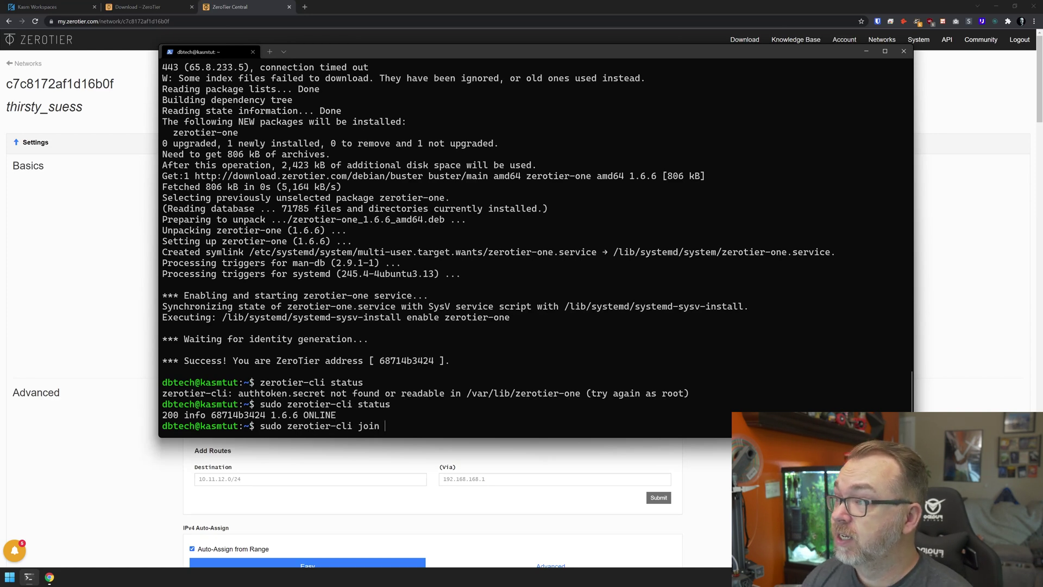
key(ctrl+v)
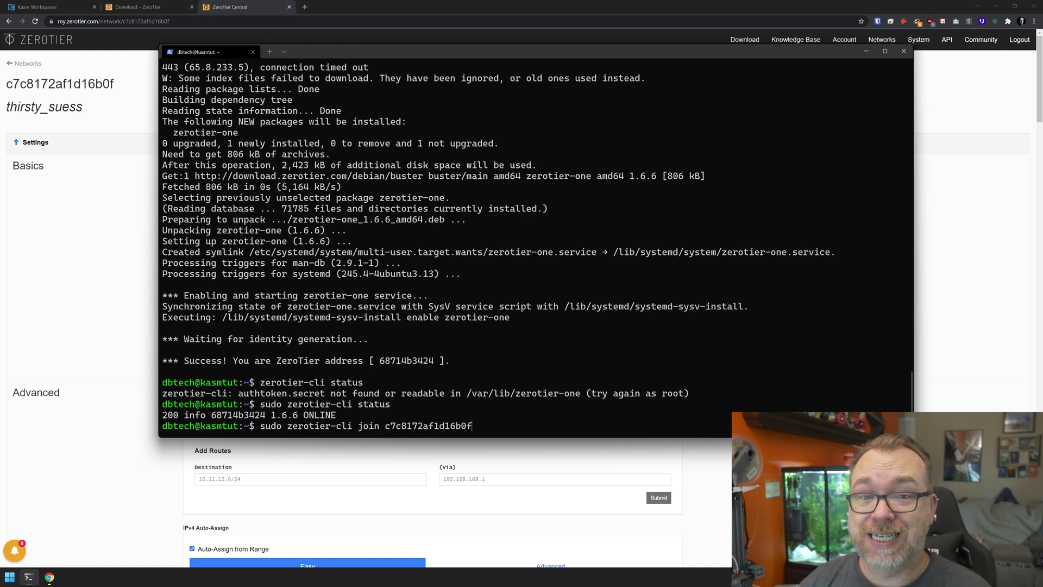
key(Return)
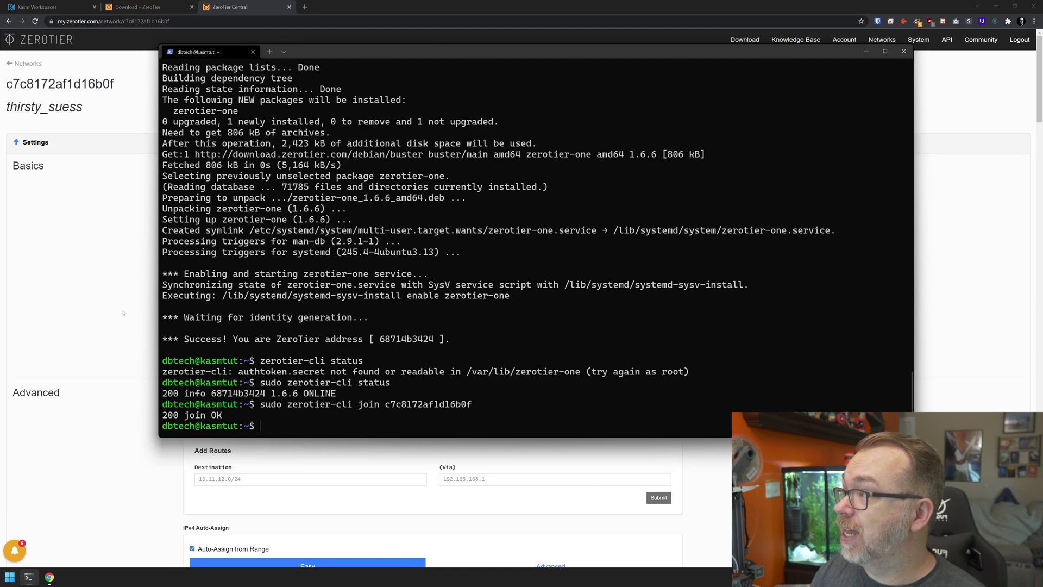
key(alt+Tab)
Reload the members list so the unauthorized member 68714b3424 appears as a sixth node.
scroll(522, 293, down, 15)
scroll(175, 276, up, 5)
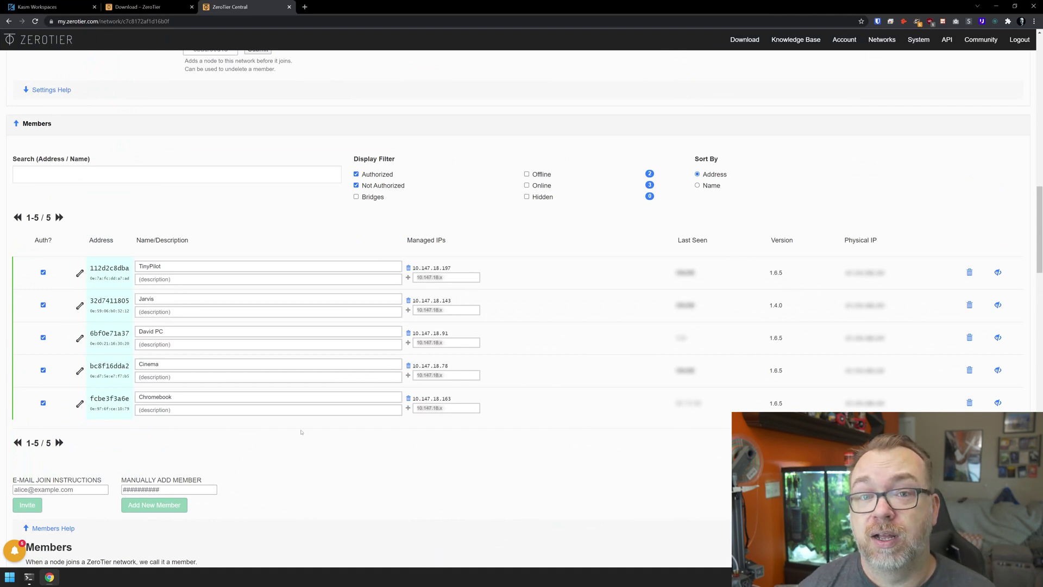
key(F5)
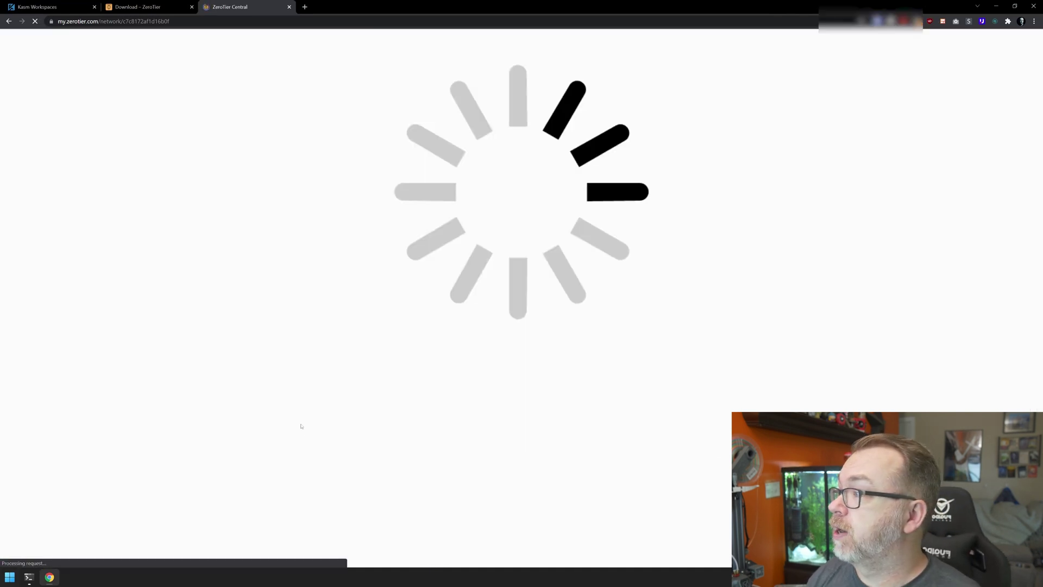
scroll(295, 327, down, 15)
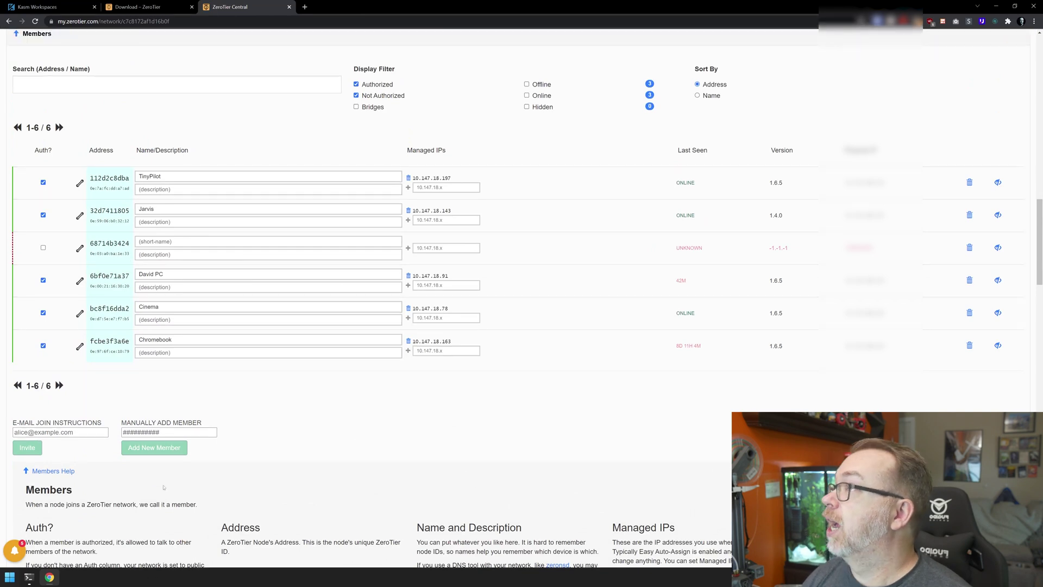
Authorize member 68714b3424 after checking its address against the terminal.
key(alt+Tab)
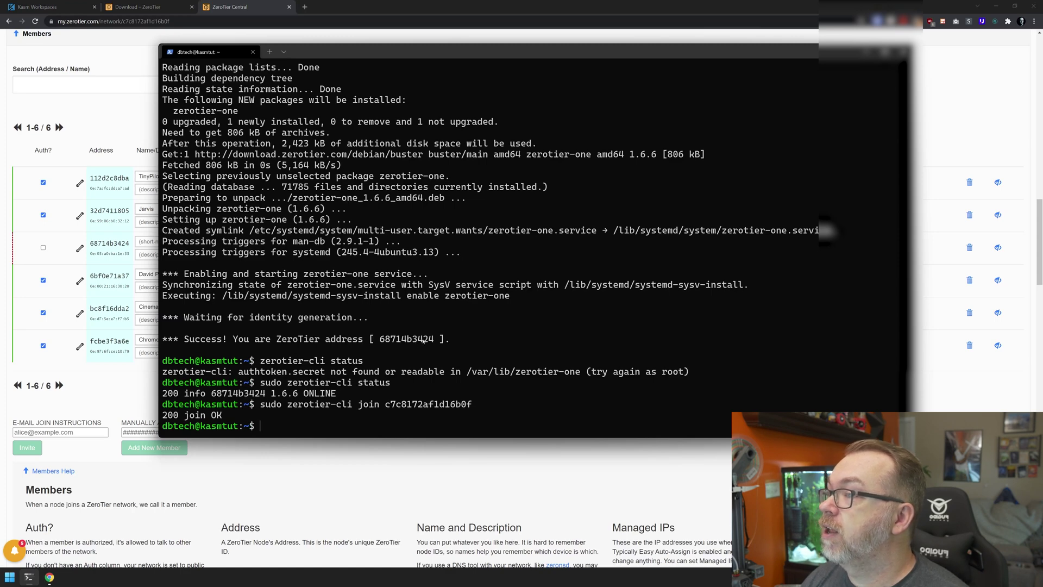
click(102, 263)
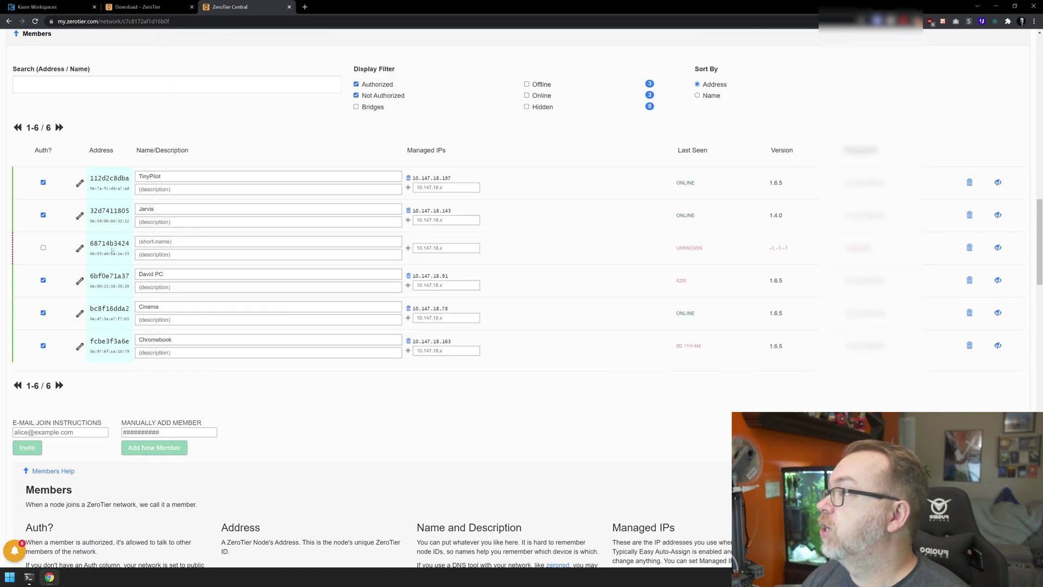
click(43, 248)
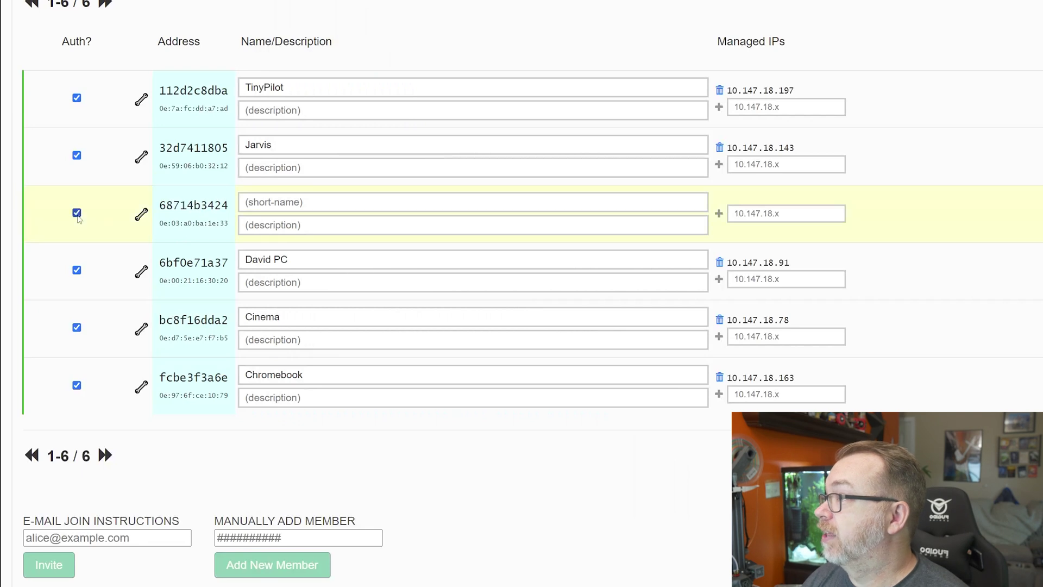
Name the member kasm208 and select its managed IP 10.147.18.124.
click(302, 203)
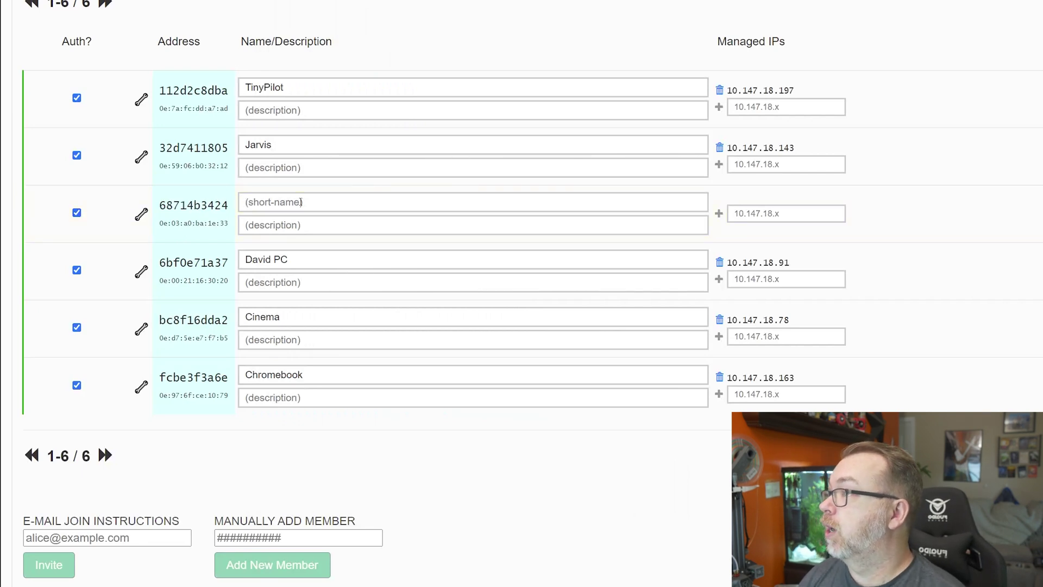
text(kasm)
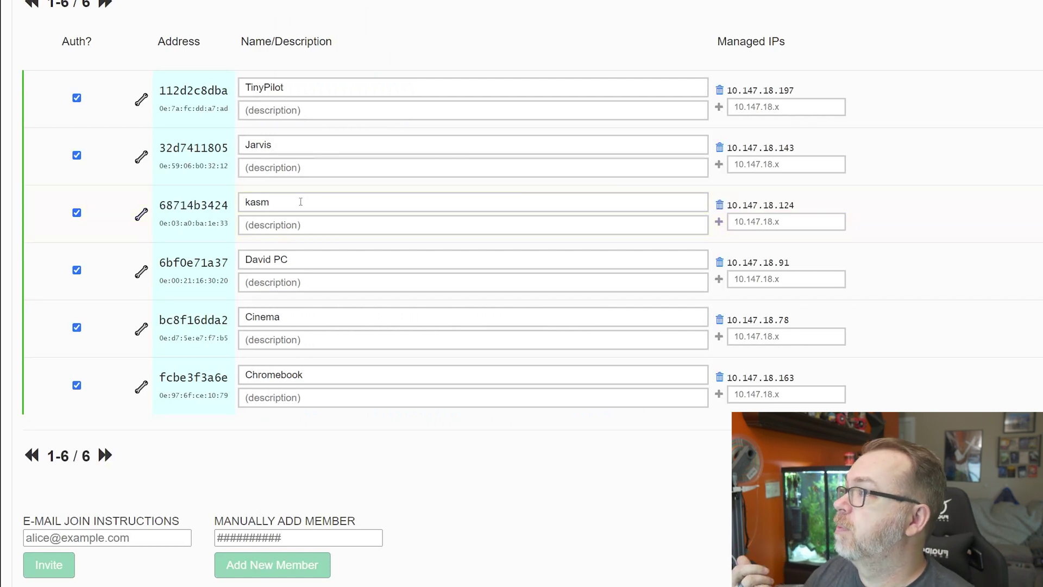
text(208)
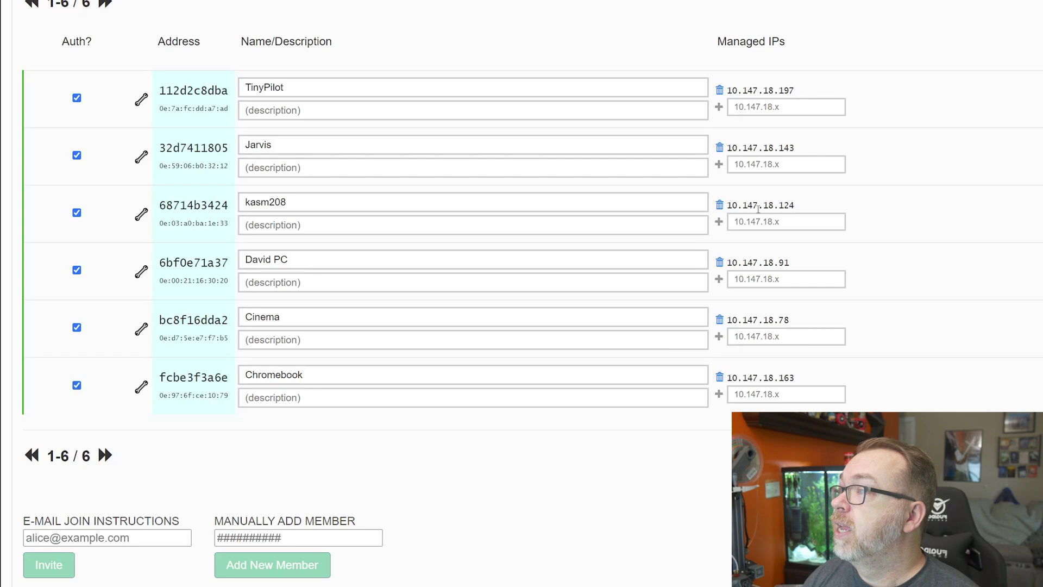
drag(732, 205, 796, 206)
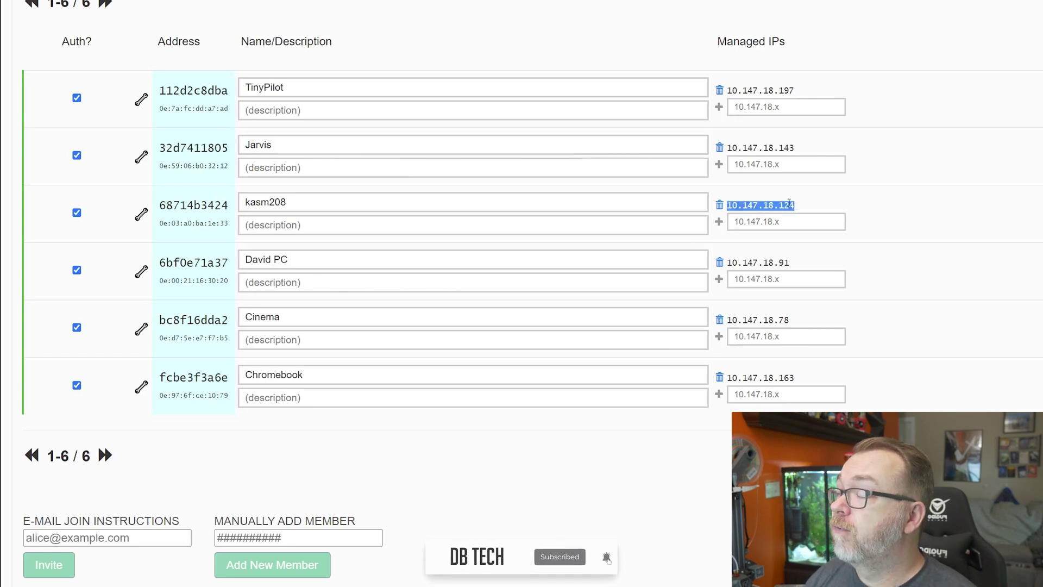
key(ctrl+t)
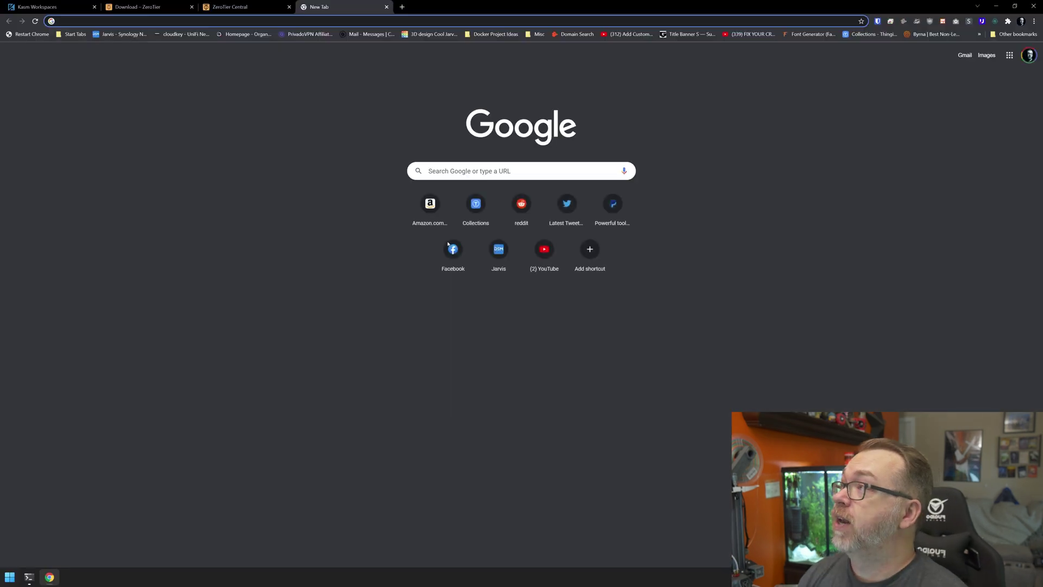
text(http://)
key(ctrl+v)
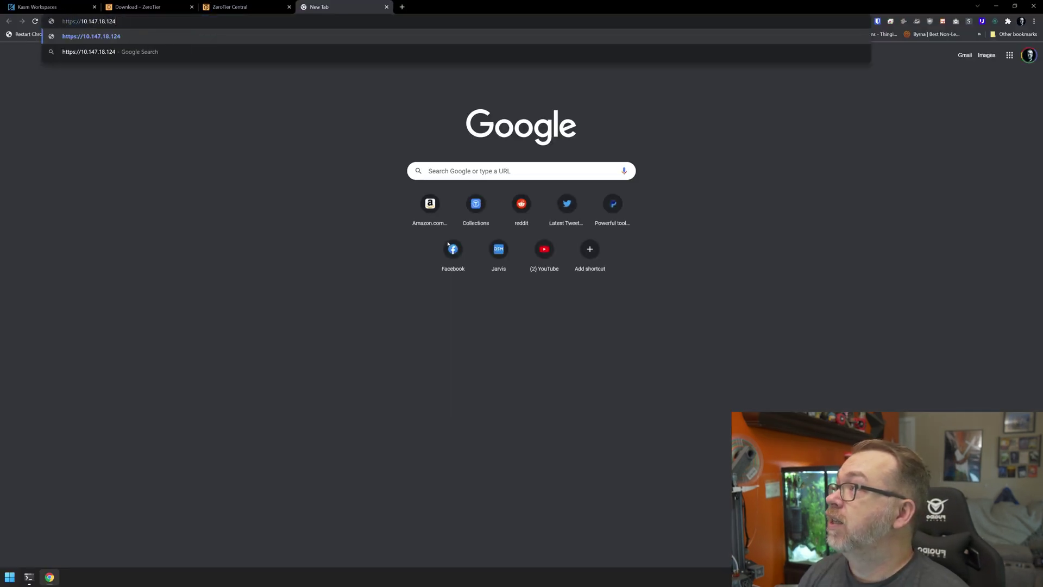
key(Return)
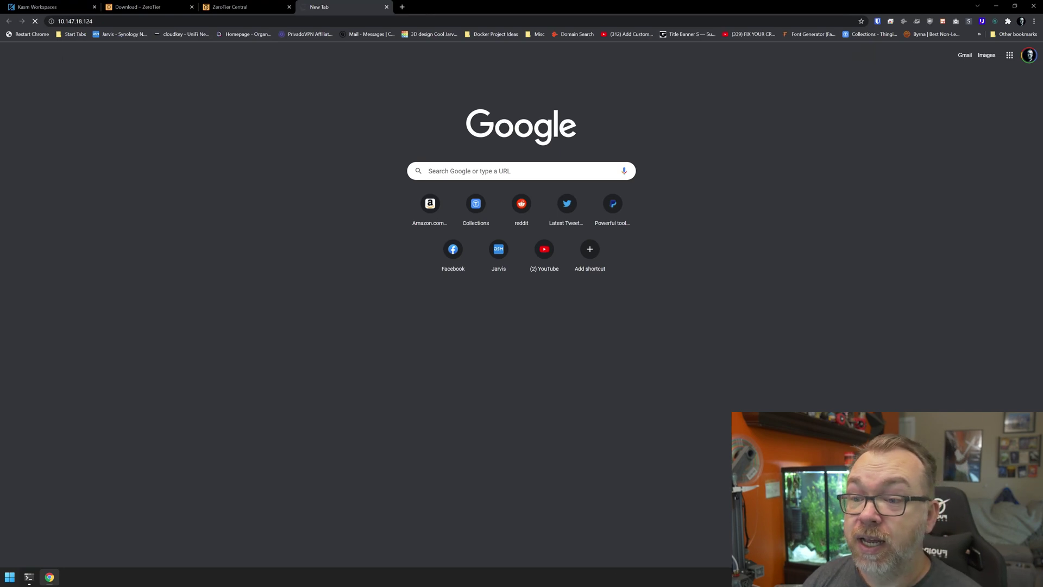
Choose an action from a hidden system-tray app's menu.
click(968, 577)
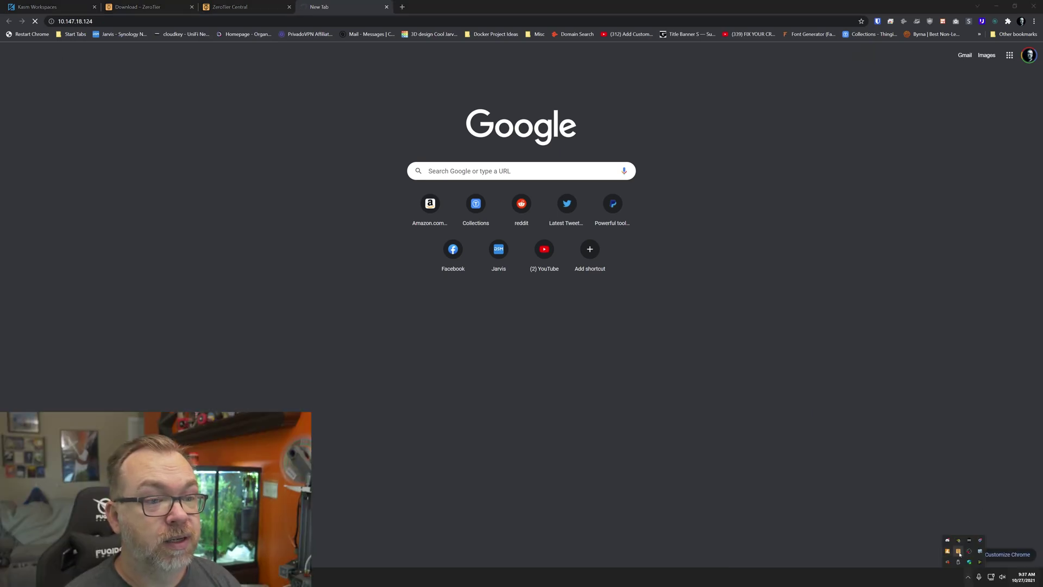
right_click(959, 552)
click(898, 496)
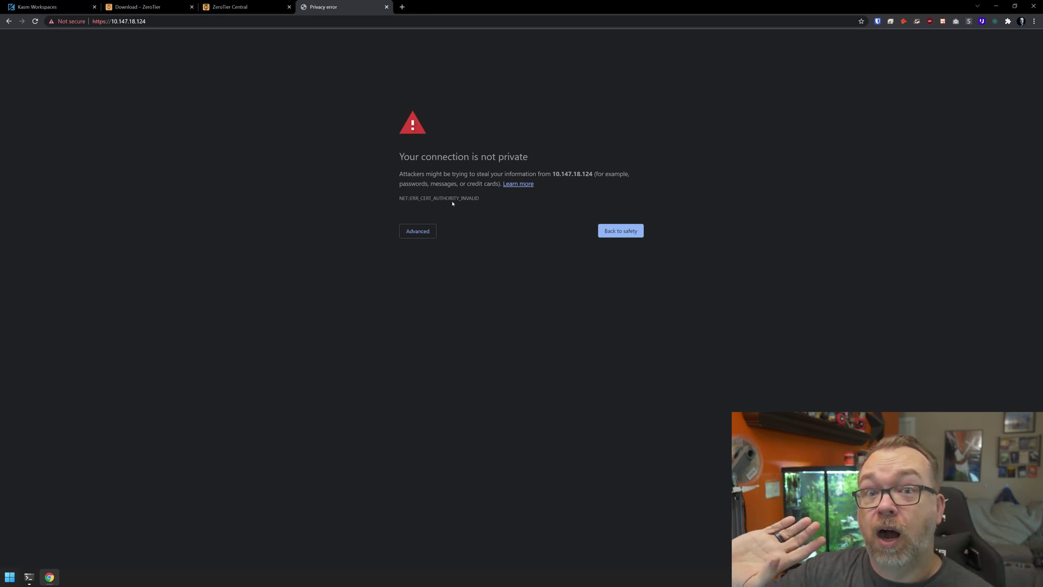
Proceed past the certificate warning and sign in with the account email and password.
click(426, 237)
click(435, 293)
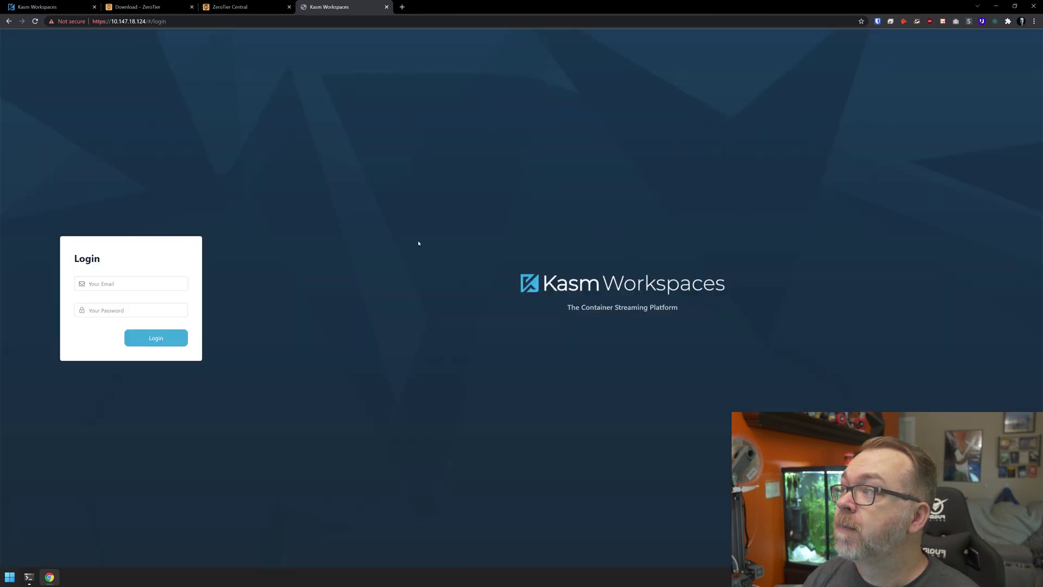
click(154, 289)
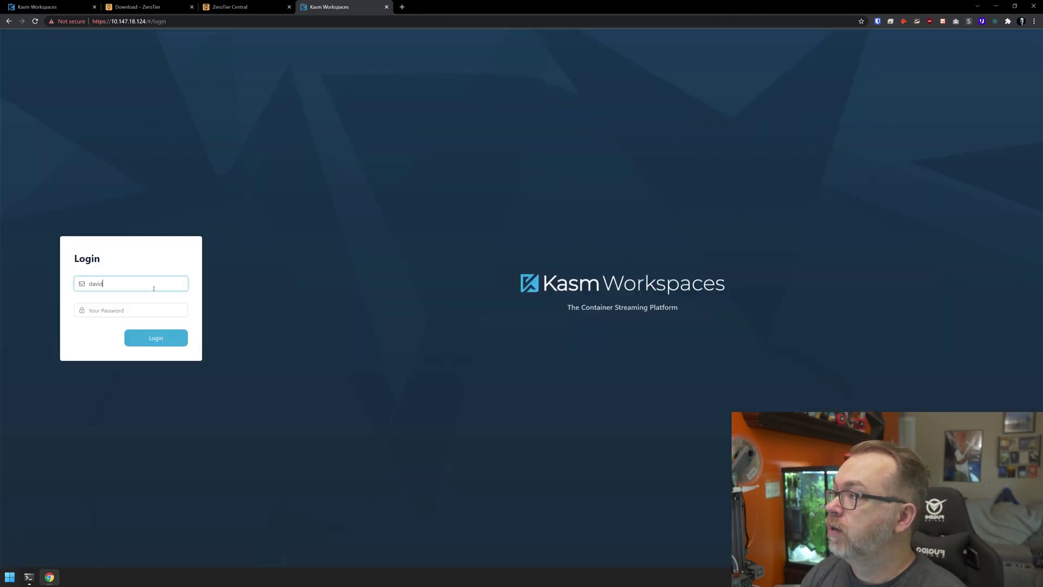
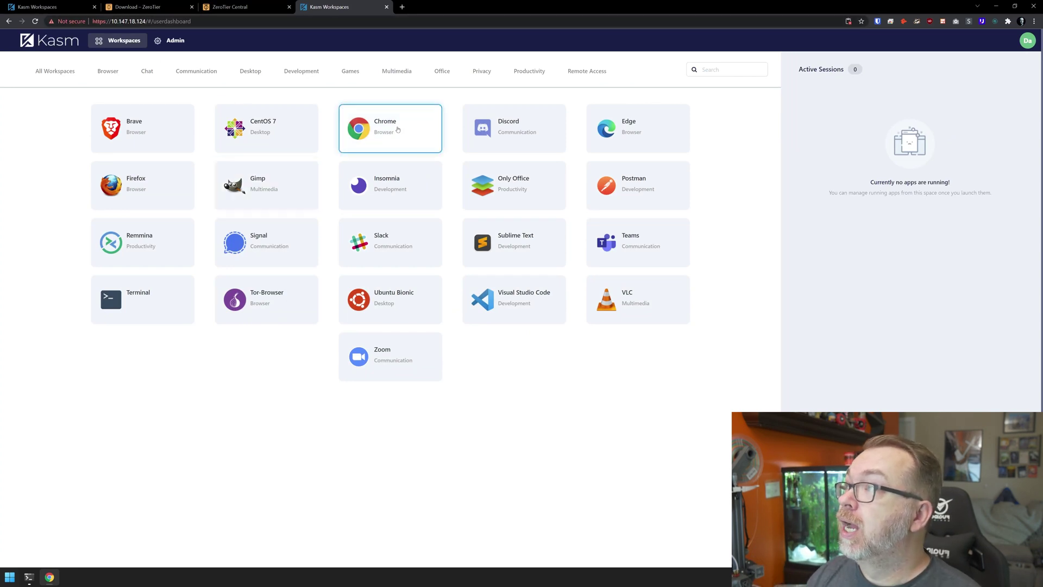
Launch a Chrome workspace session, open its KasmVNC page and dismiss the update notice.
click(399, 130)
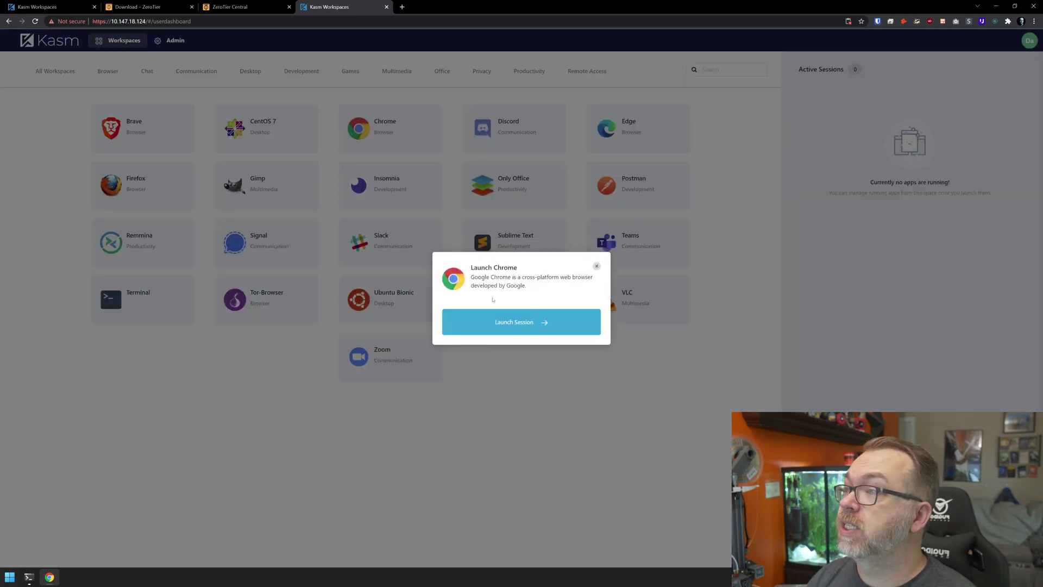
click(509, 322)
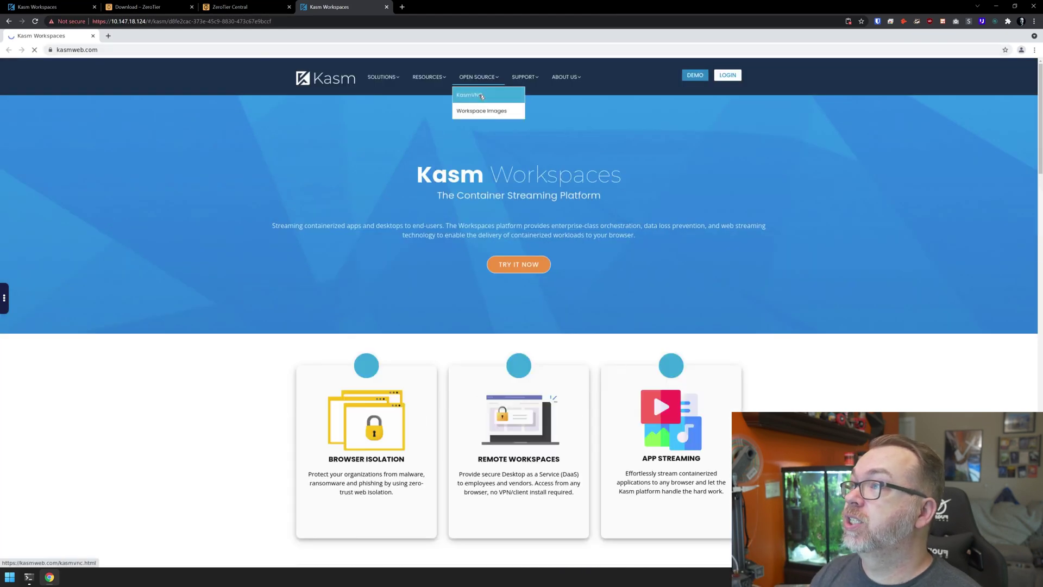
click(481, 96)
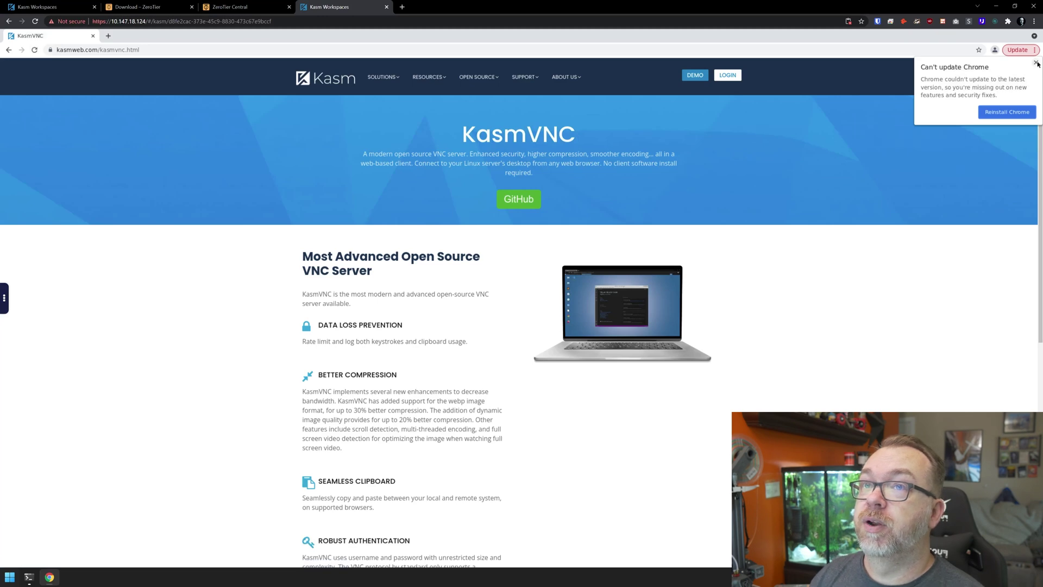
click(1035, 64)
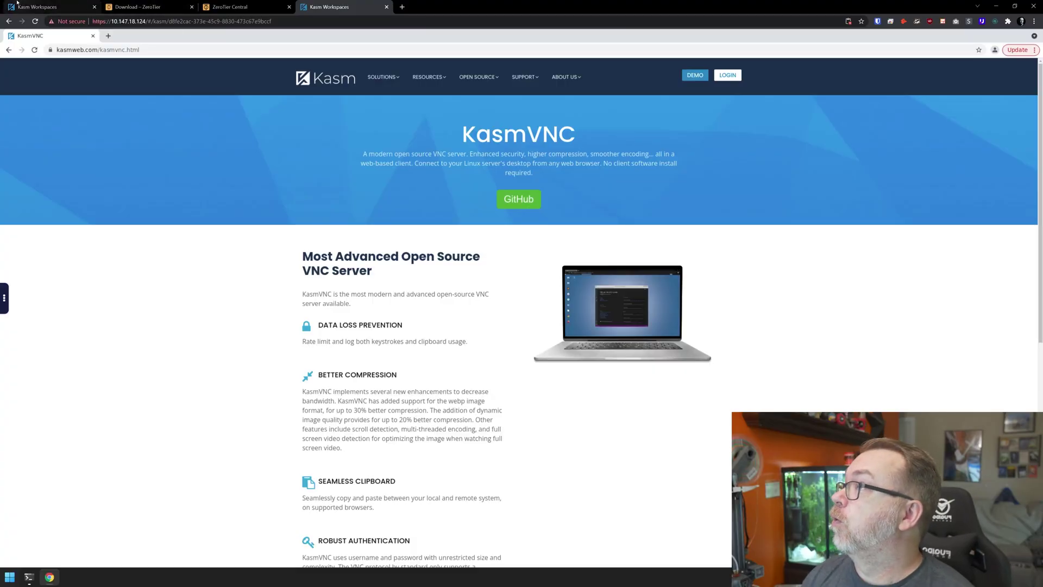
Delete the running Chrome session from the Kasm session control panel.
click(60, 7)
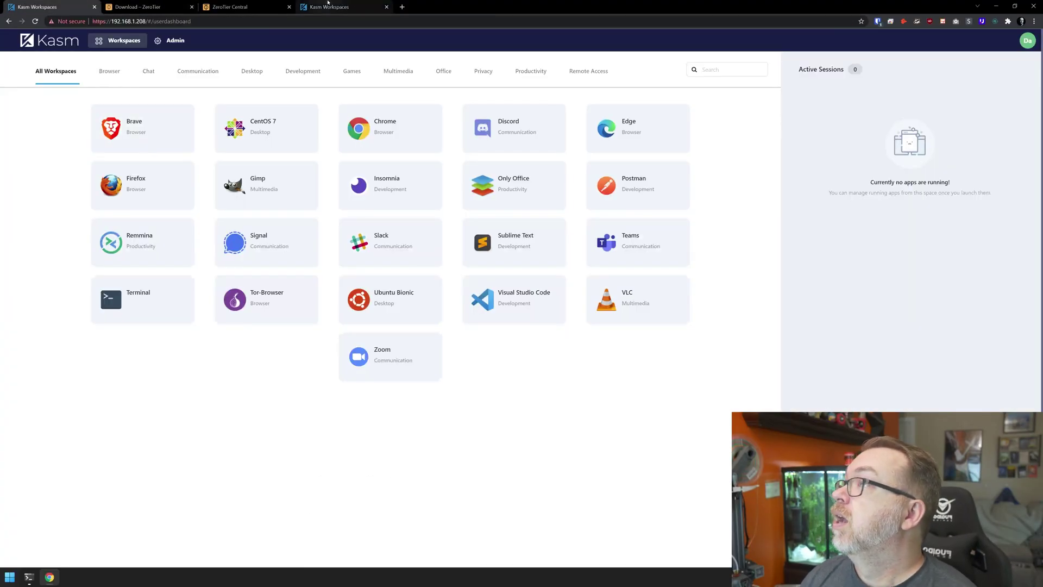
click(328, 6)
click(4, 293)
click(18, 404)
click(441, 333)
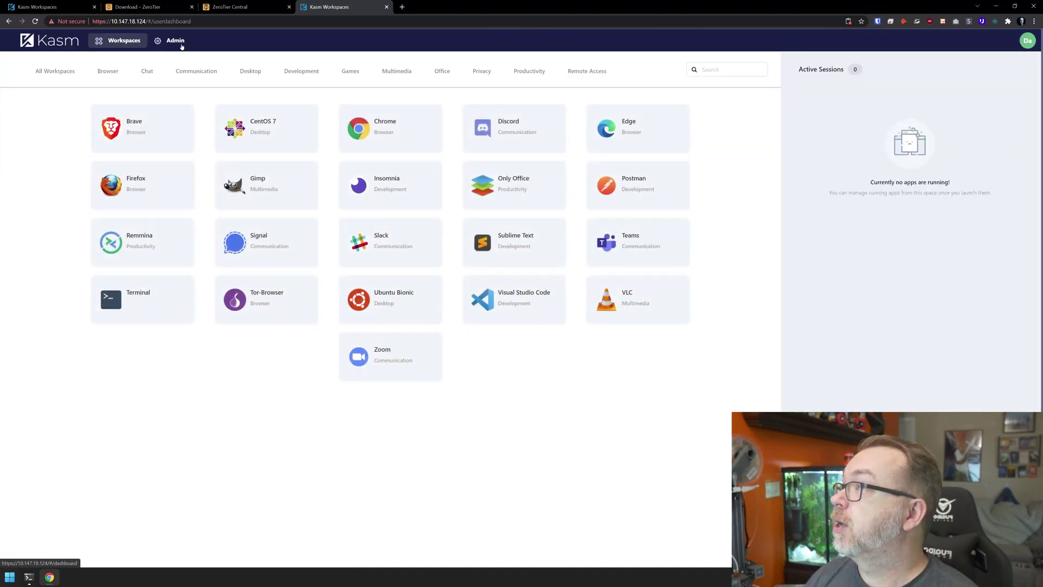
Edit the default zone in Admin > Zones, setting Upstream Auth Address to 192.168.1.208.
click(181, 46)
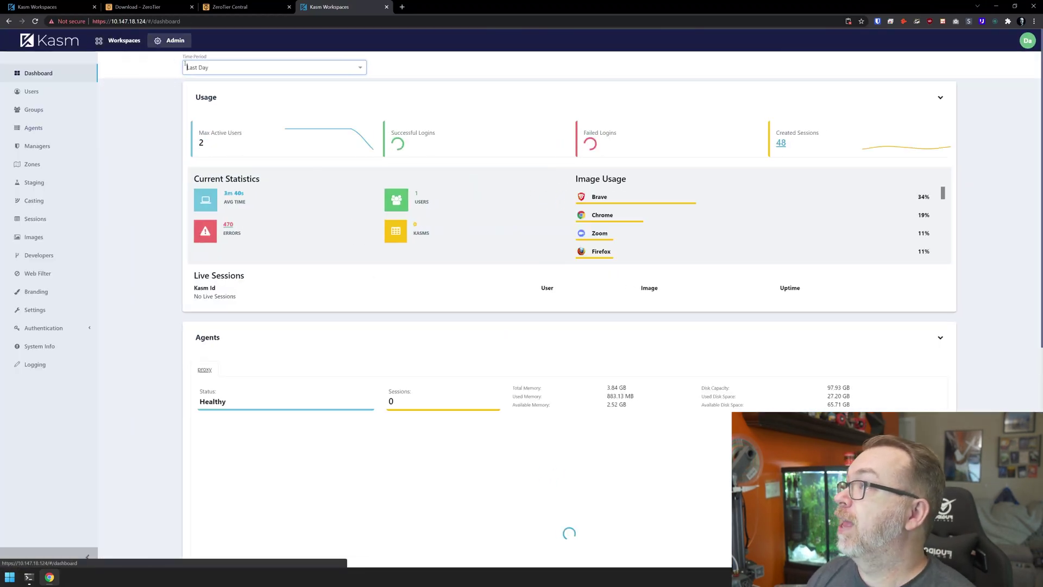
click(45, 163)
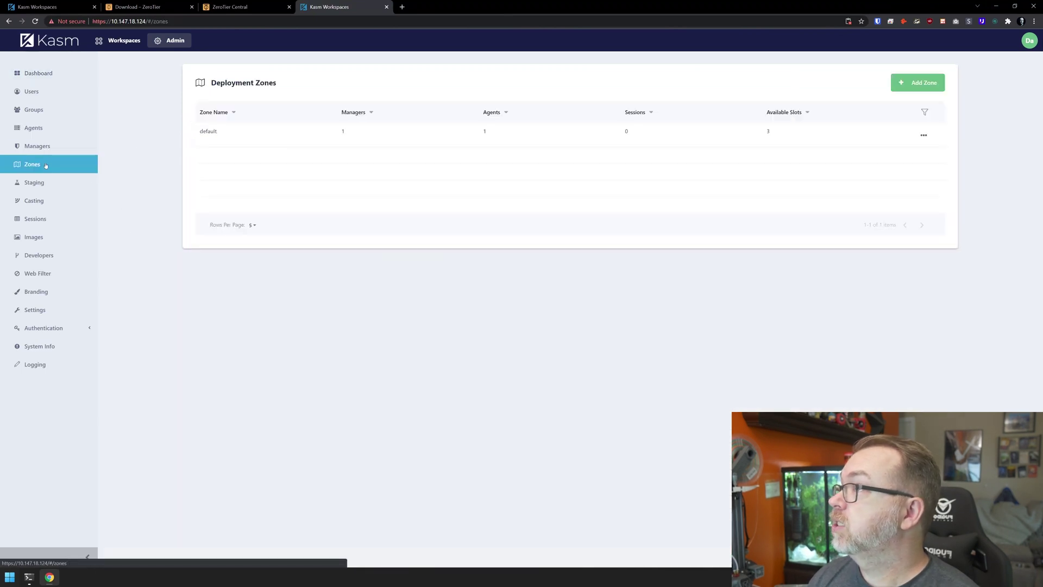
click(924, 138)
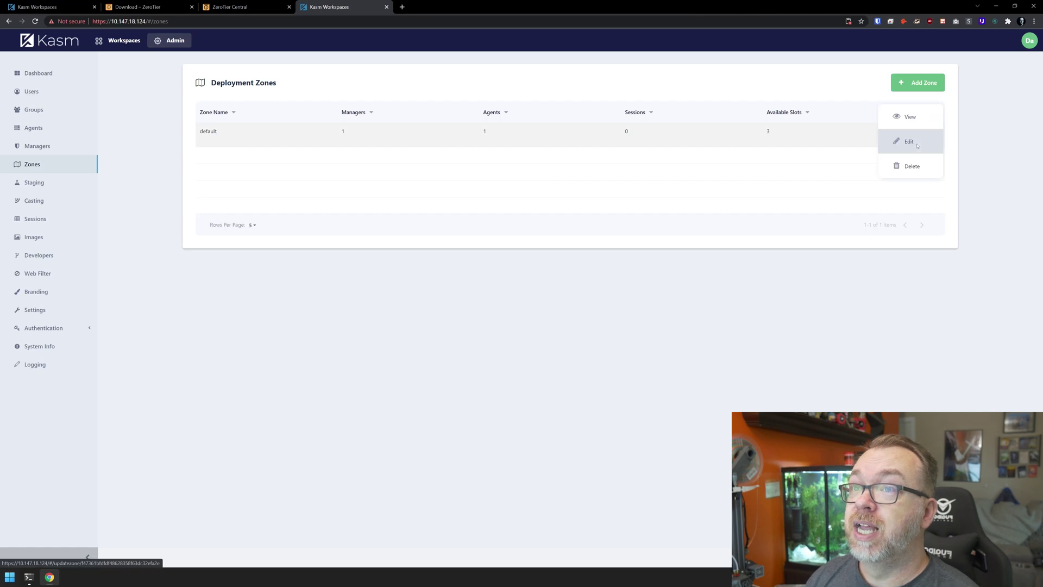
click(918, 142)
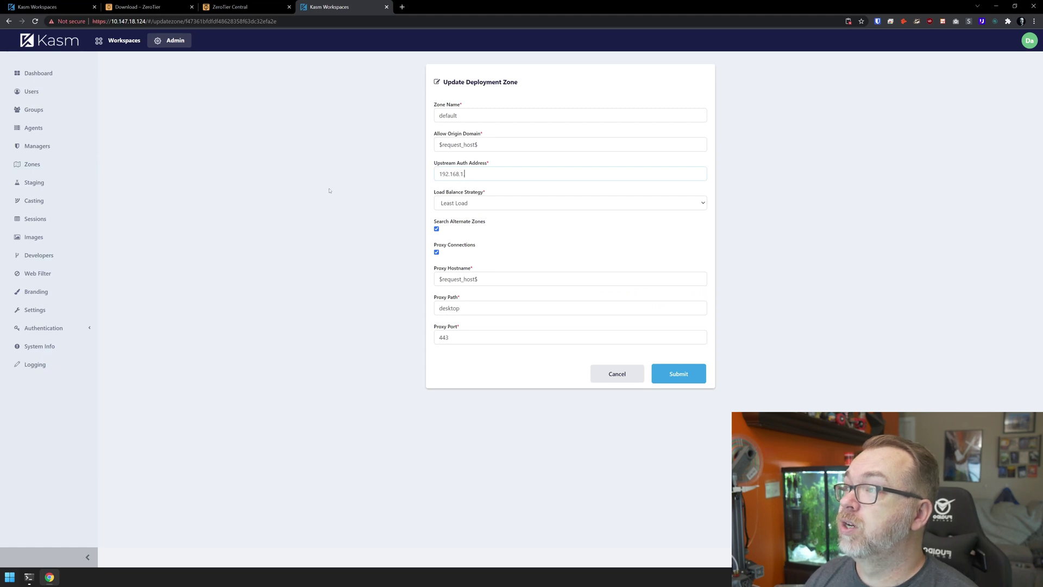
click(49, 7)
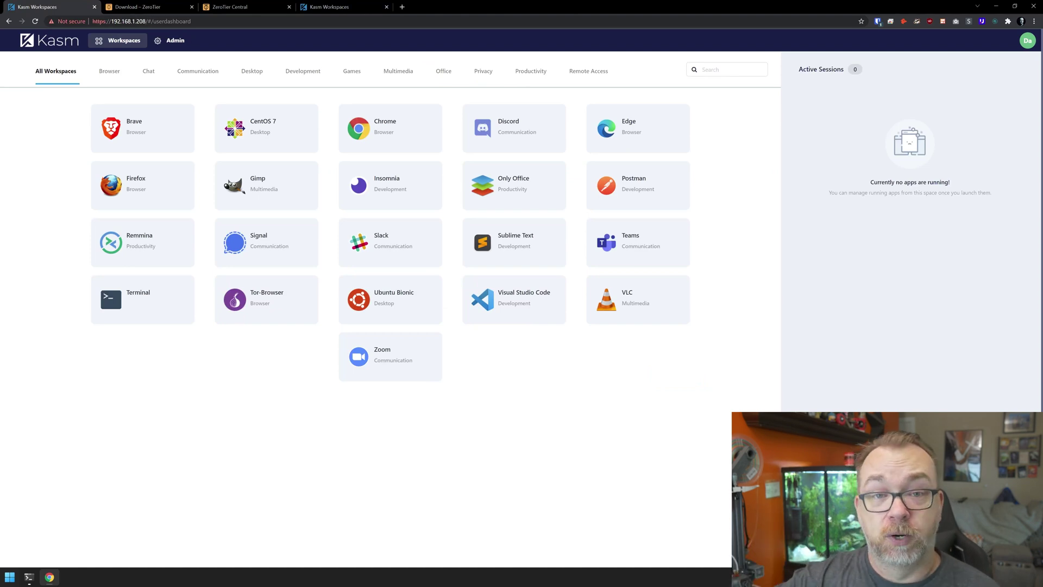
click(329, 7)
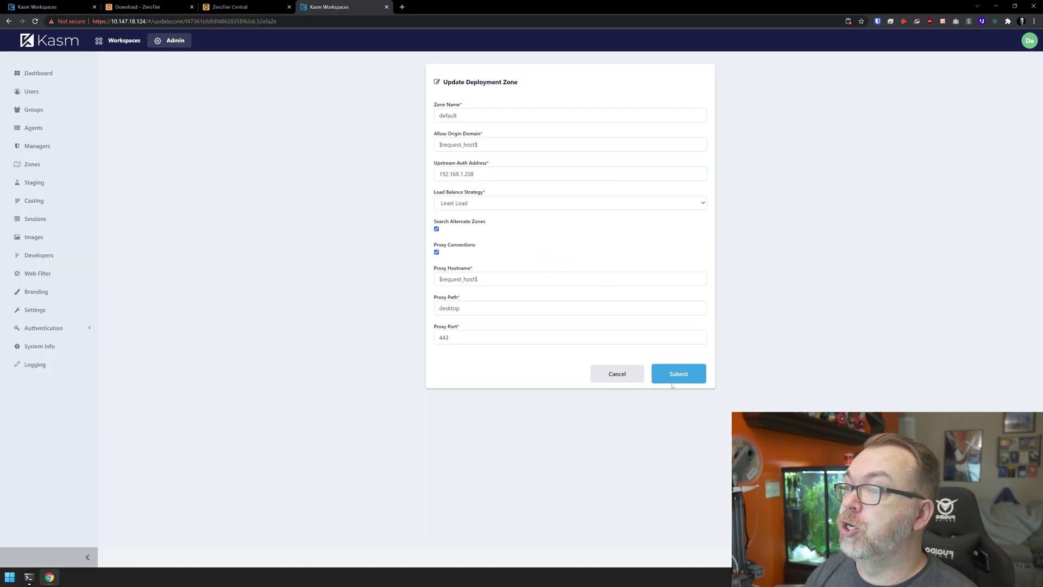
click(672, 382)
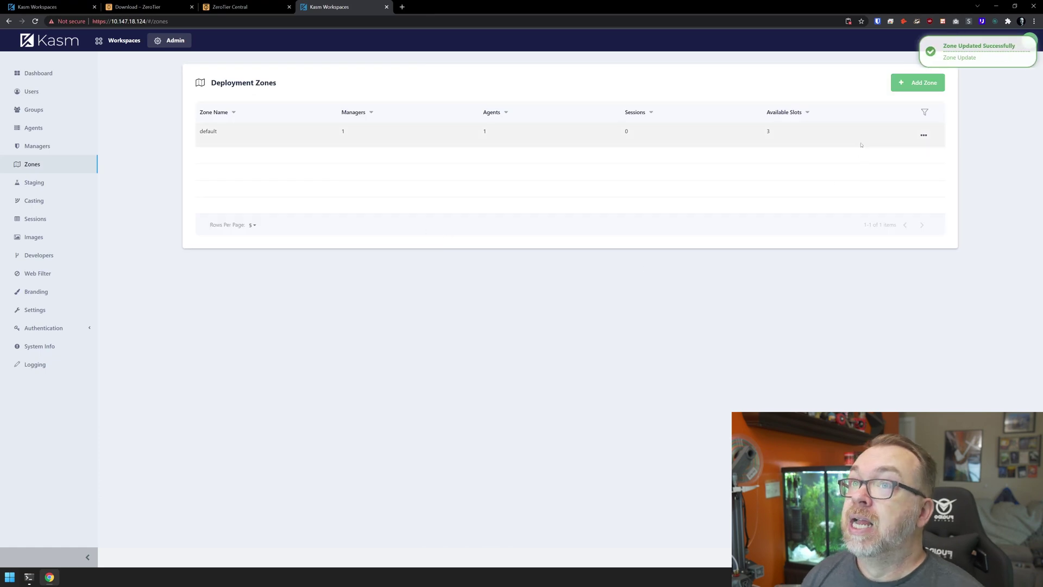
Launch a Firefox workspace session from the Workspaces list, loading kasmweb.com.
click(121, 39)
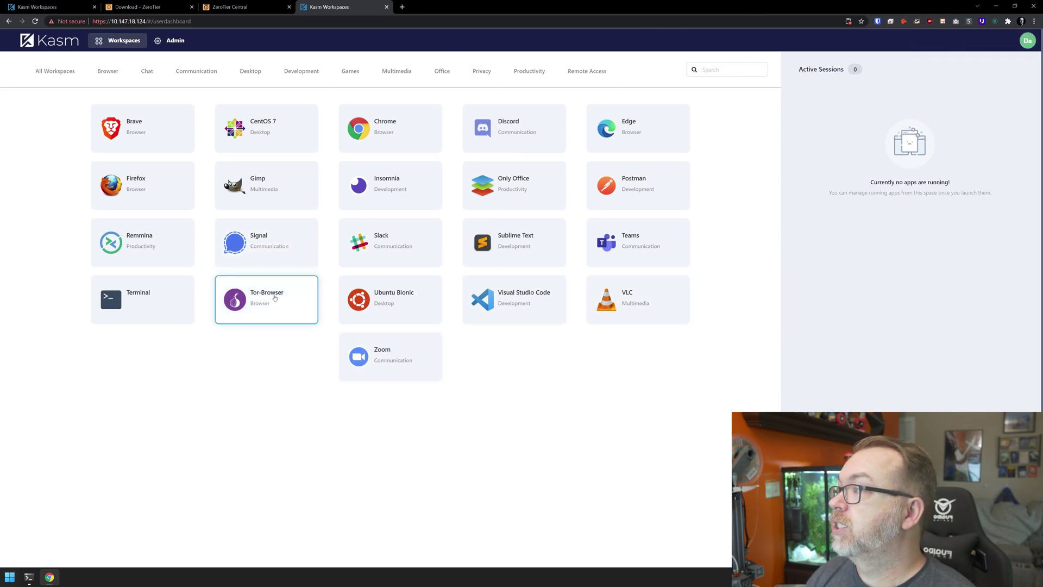
click(110, 202)
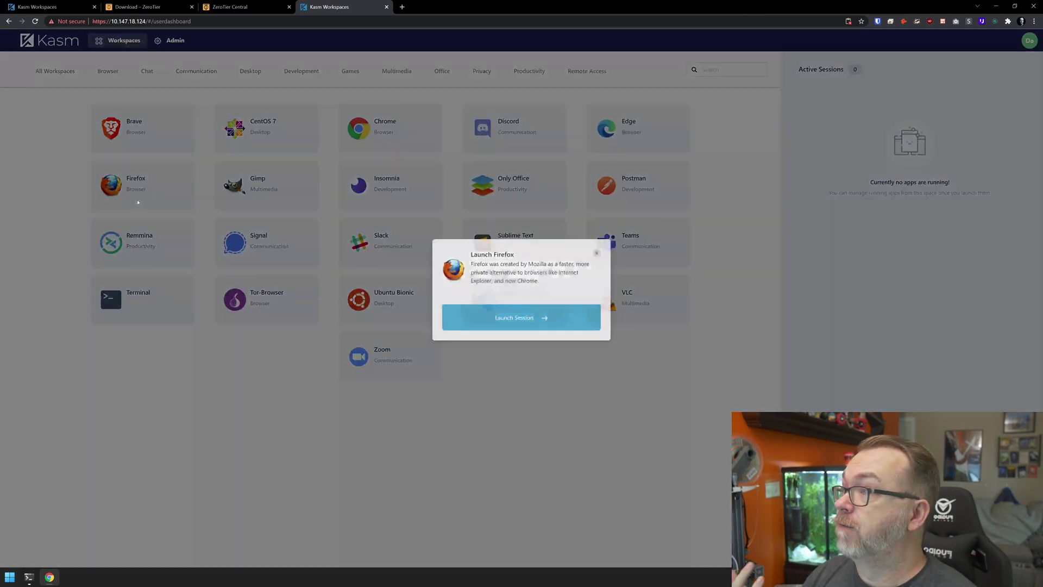
click(520, 333)
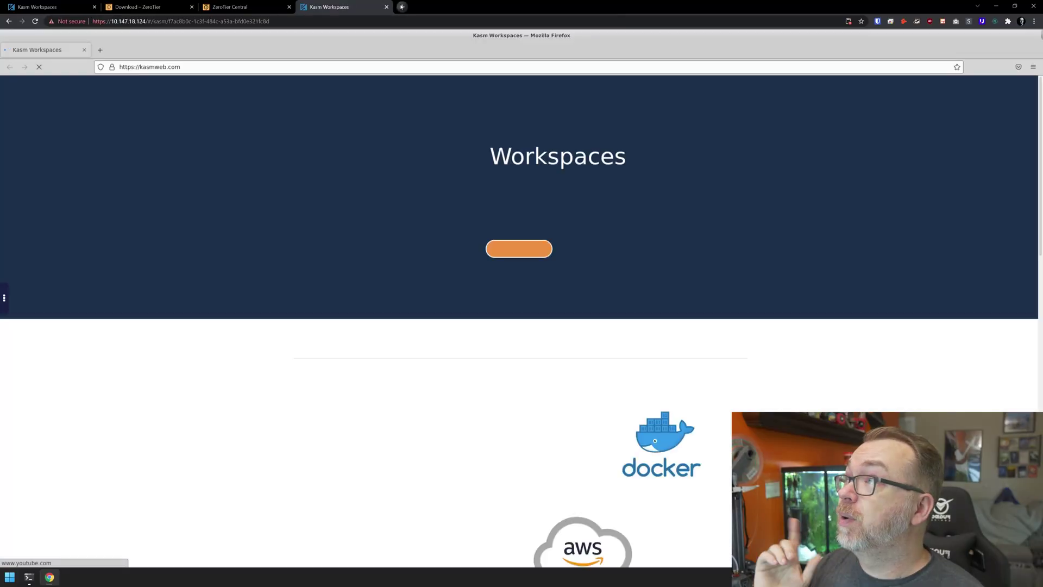
Load kasm.dnb.wtf/#/ in a new tab and view its Workspaces dashboard.
click(401, 6)
text(kasm.)
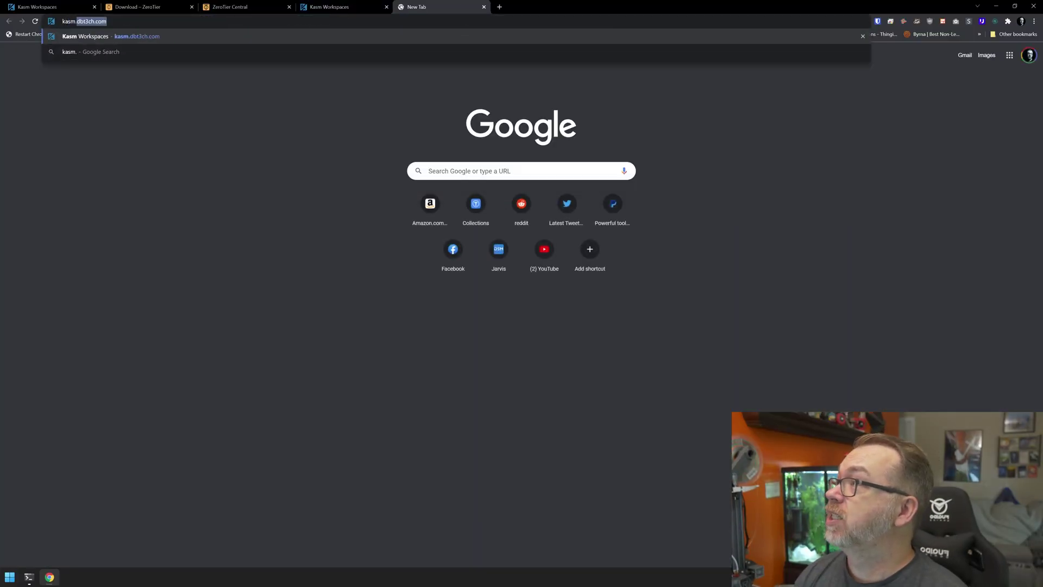
text(dn)
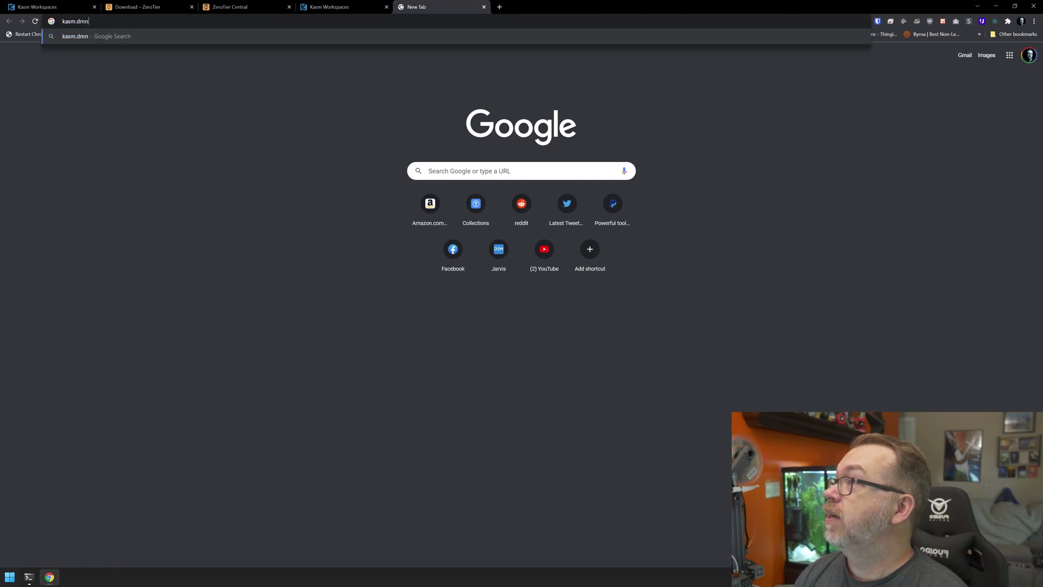
text(b.wtf/#/)
key(Delete)
key(Return)
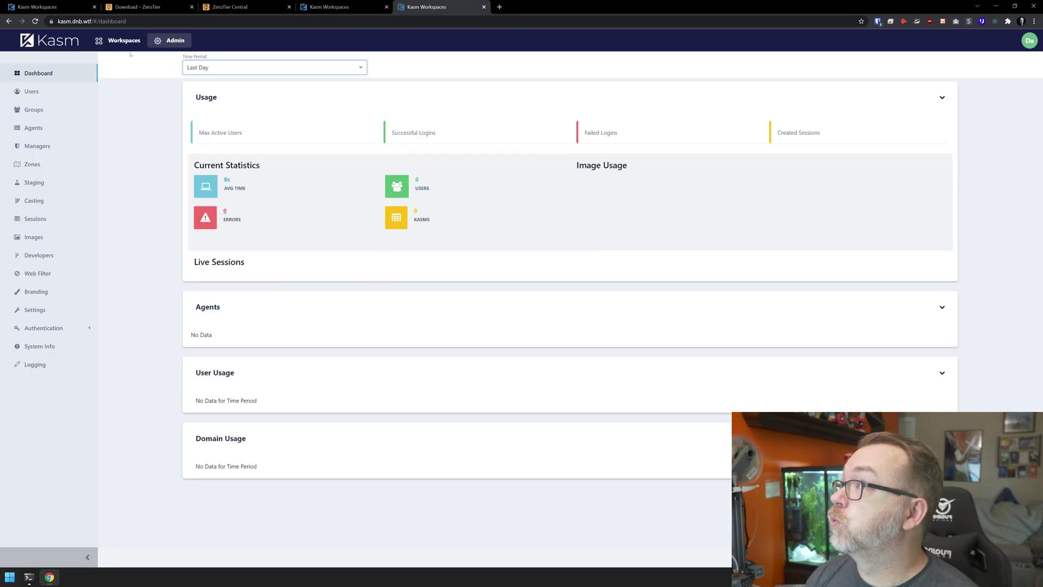
click(124, 41)
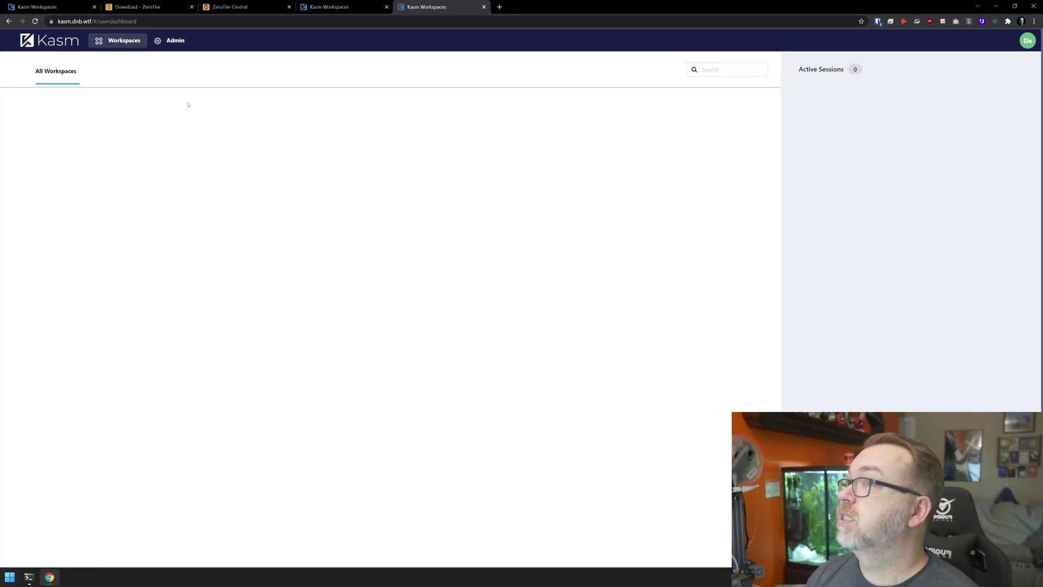